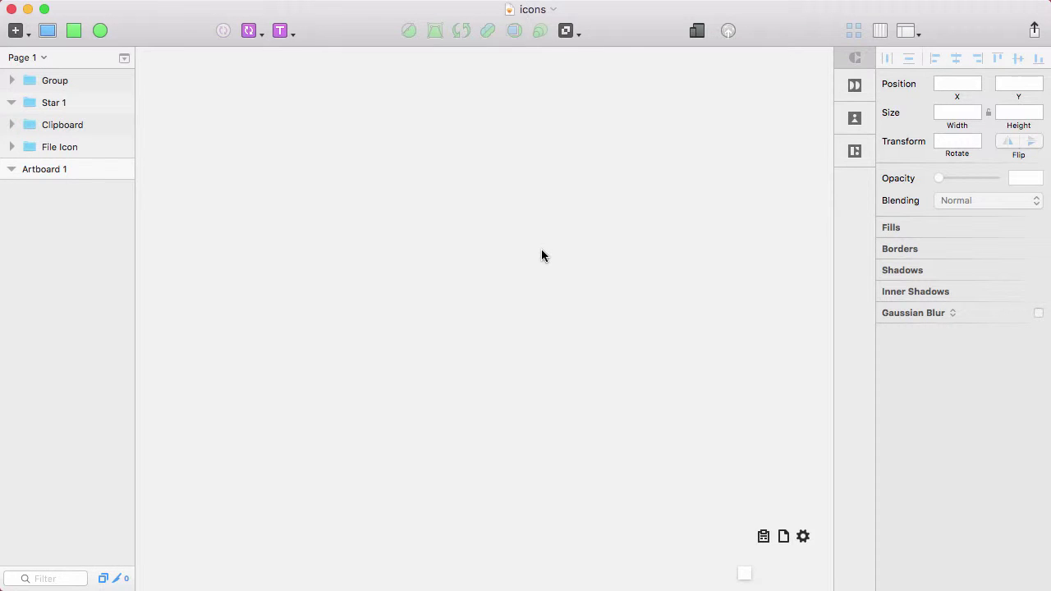
# Zoom in on the icon row and drag the gear icon aside to the left
pyautogui.moveTo(659, 439); pyautogui.dragTo(452, 219)
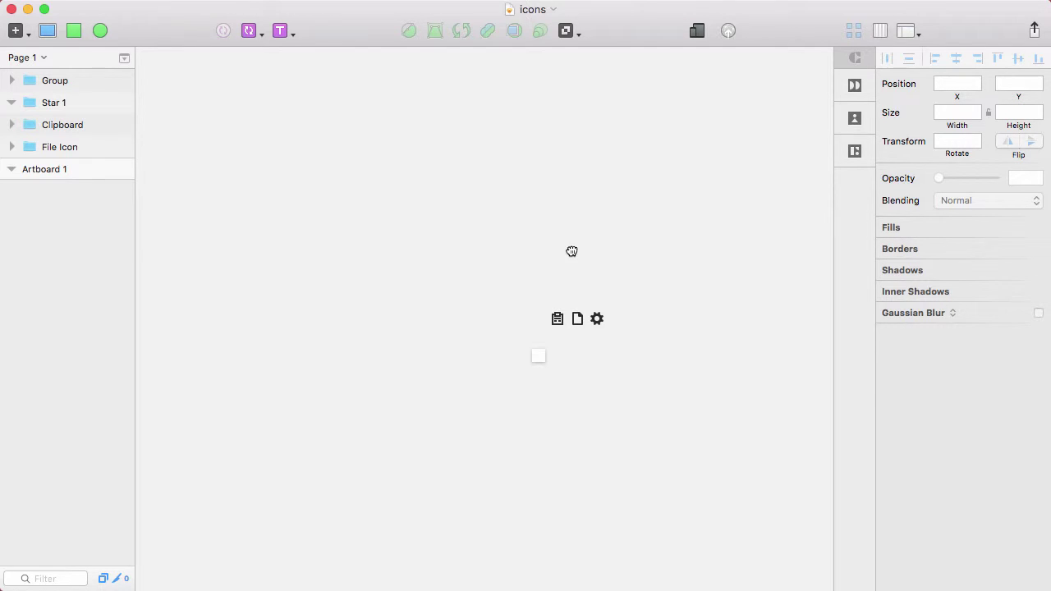
pyautogui.scroll(-5, 570, 249)
pyautogui.hscroll(4, 570, 249)
pyautogui.moveTo(406, 159); pyautogui.dragTo(495, 276)
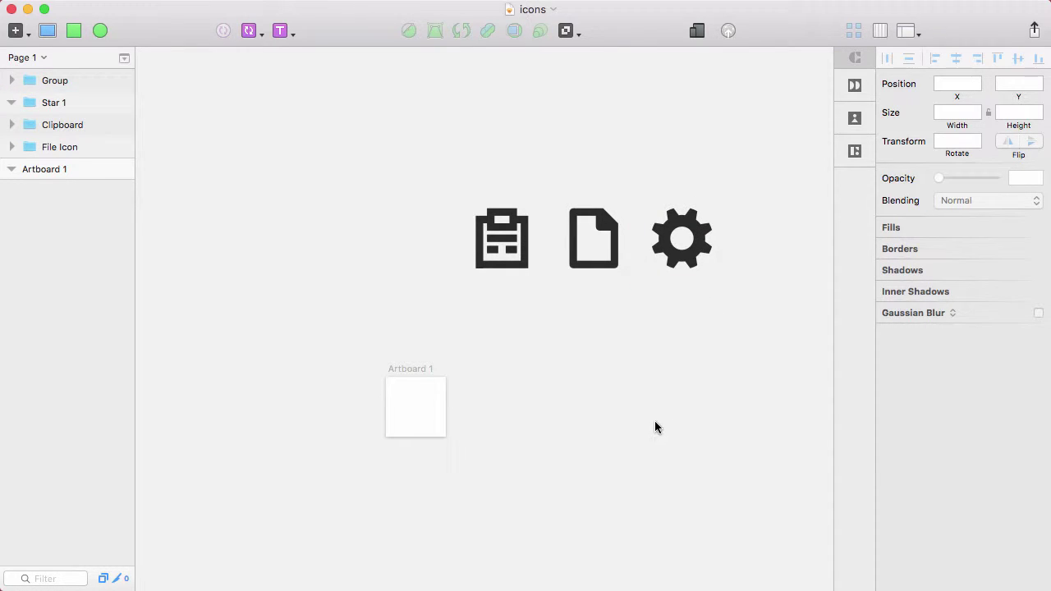
pyautogui.moveTo(676, 265); pyautogui.dragTo(364, 311)
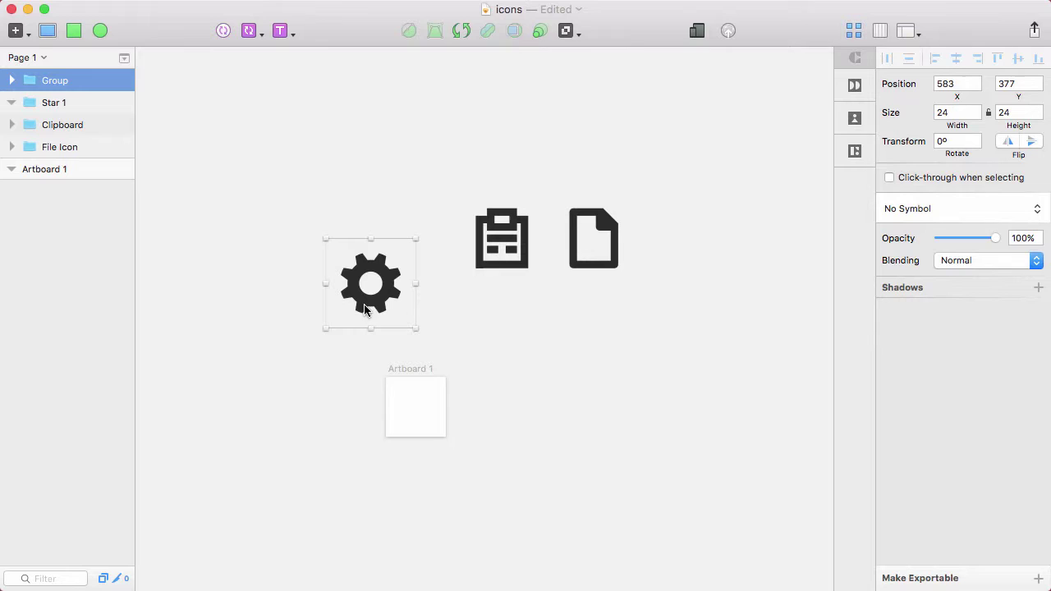
# Delete the invisible empty Star 1 layer and place the gear back beside the file icon
pyautogui.click(549, 408)
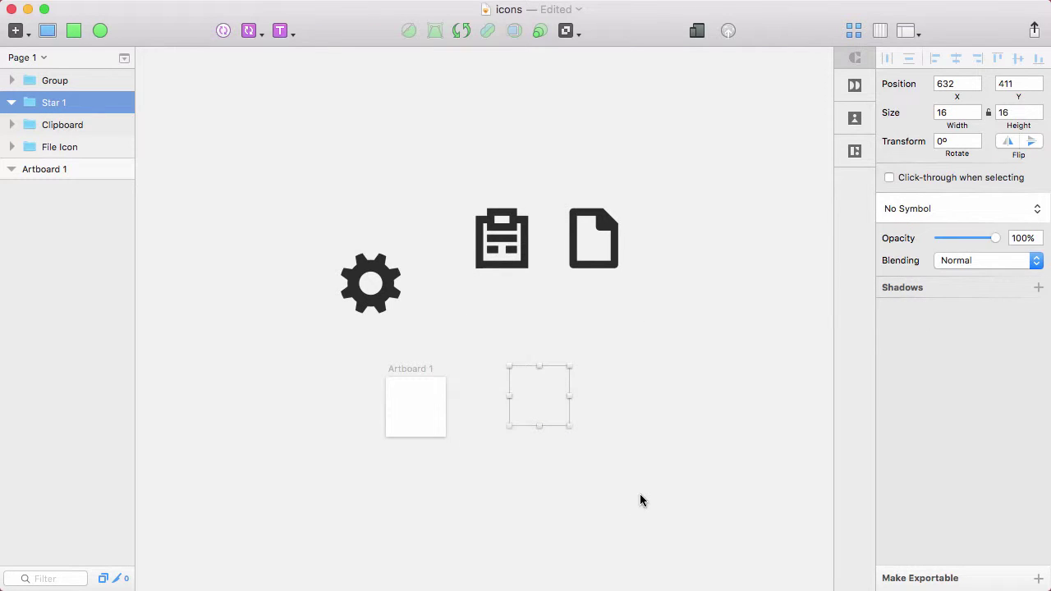
pyautogui.press('Delete')
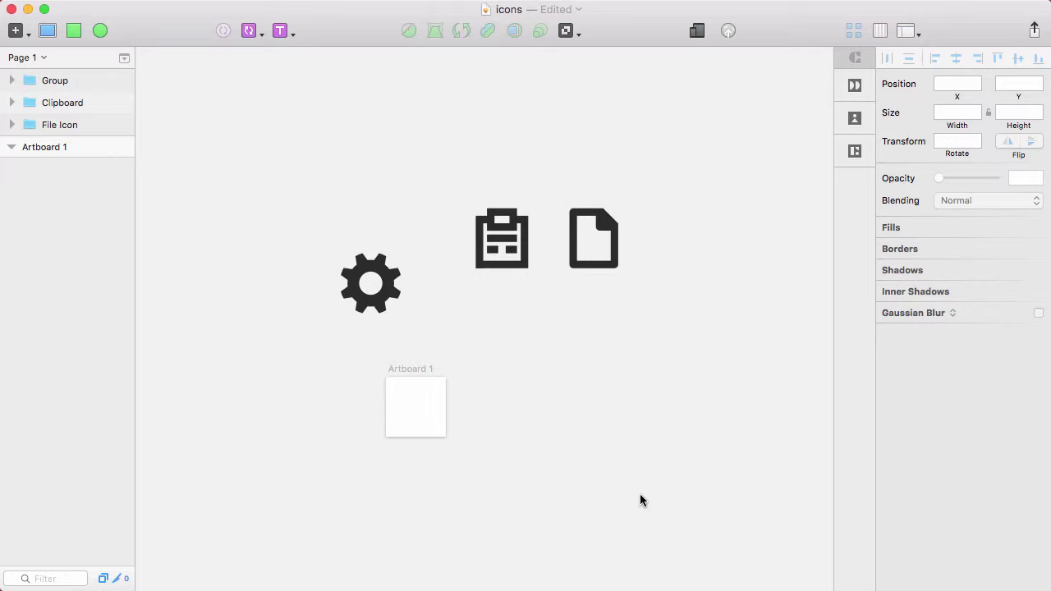
pyautogui.click(341, 287)
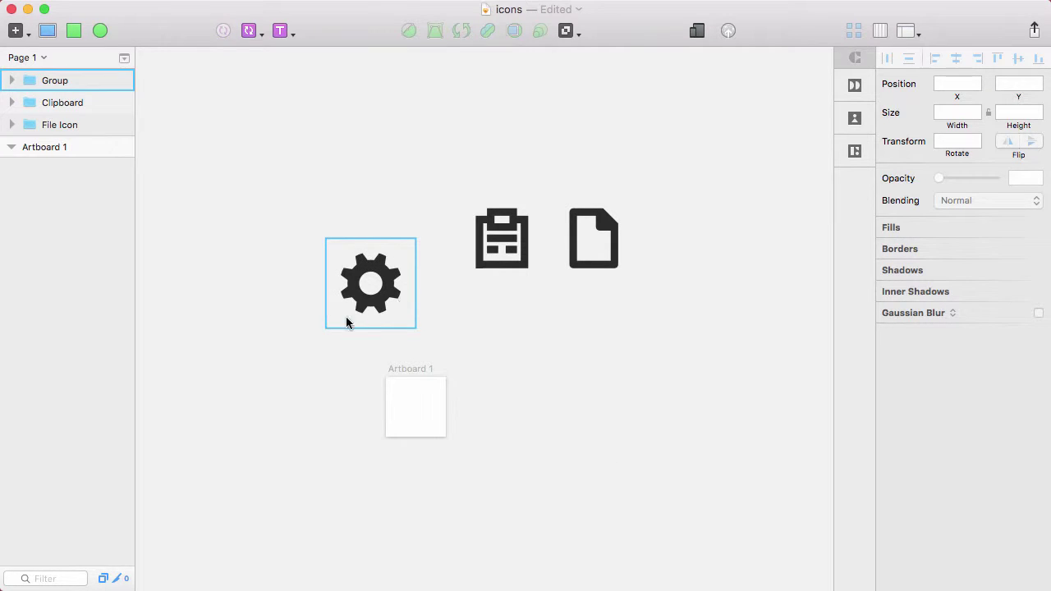
pyautogui.moveTo(372, 267); pyautogui.dragTo(683, 223)
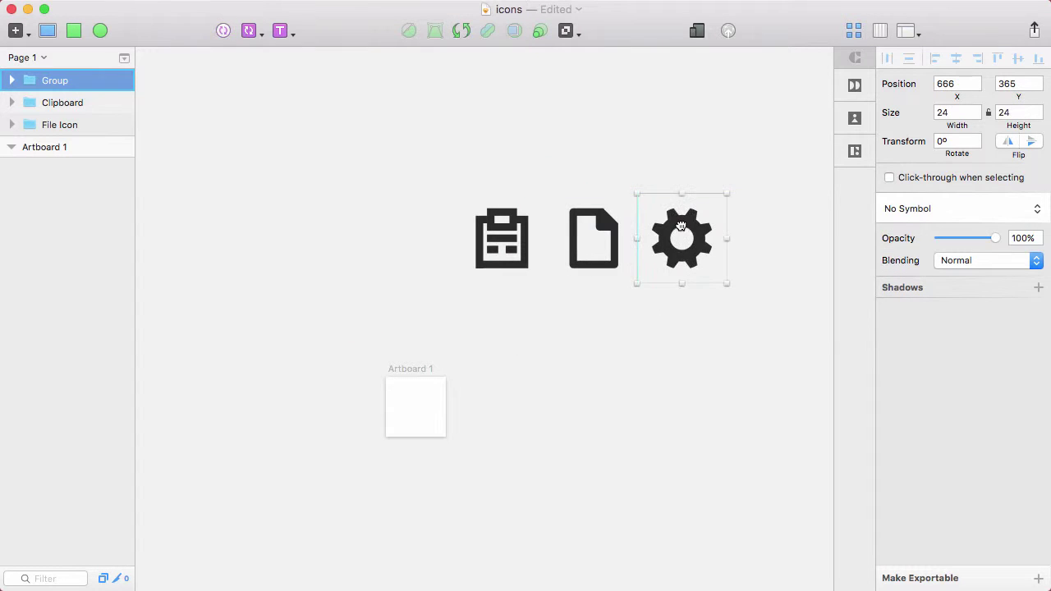
# Zoom in closely on Artboard 1 and show the rulers with Ctrl+R
pyautogui.click(544, 353)
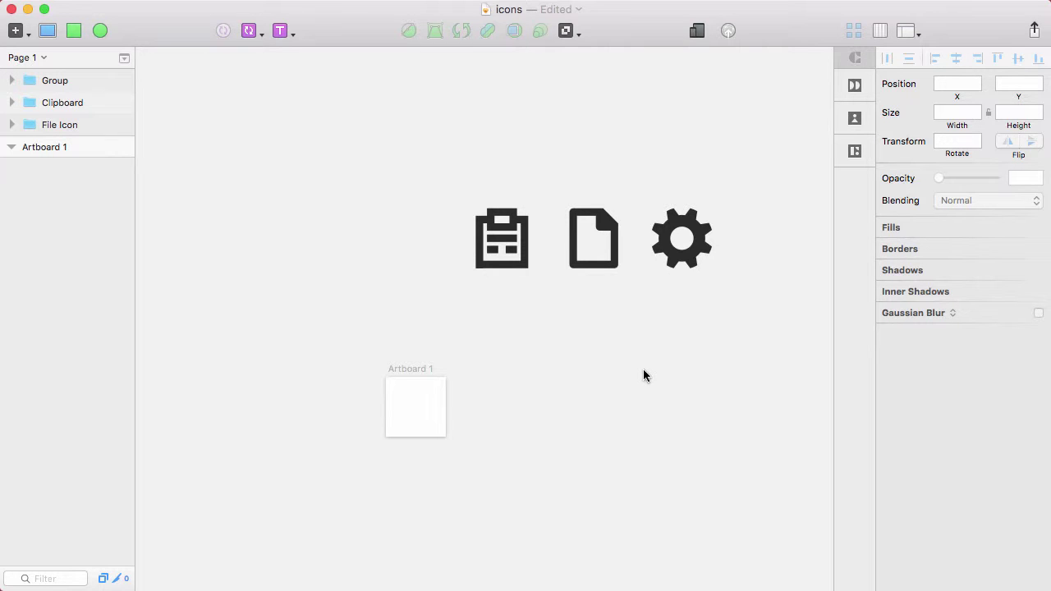
pyautogui.moveTo(643, 373); pyautogui.dragTo(547, 334)
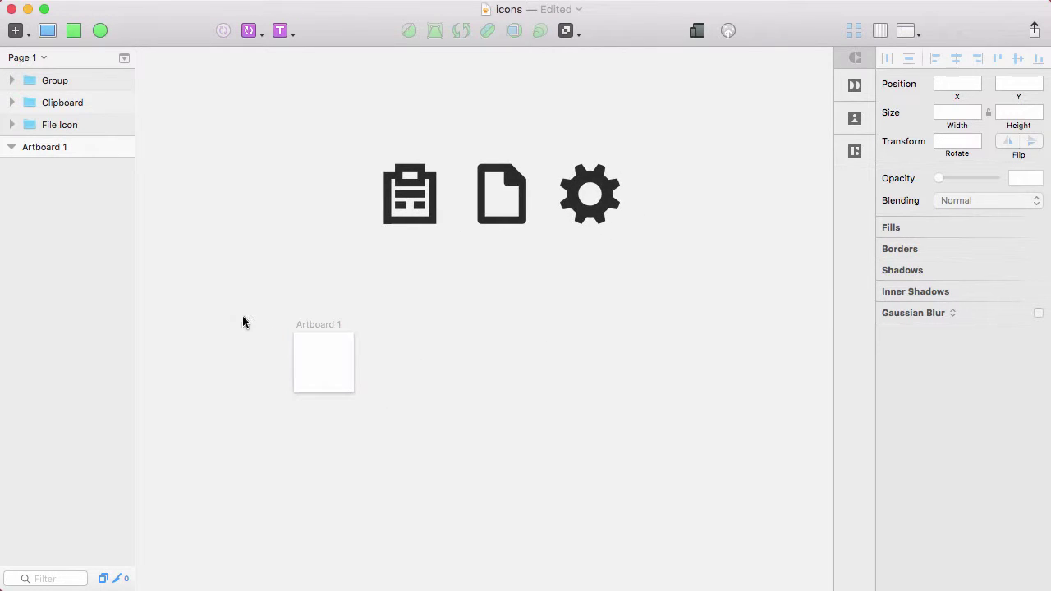
pyautogui.scroll(5, 243, 321)
pyautogui.press('z')
pyautogui.moveTo(272, 127); pyautogui.dragTo(652, 455)
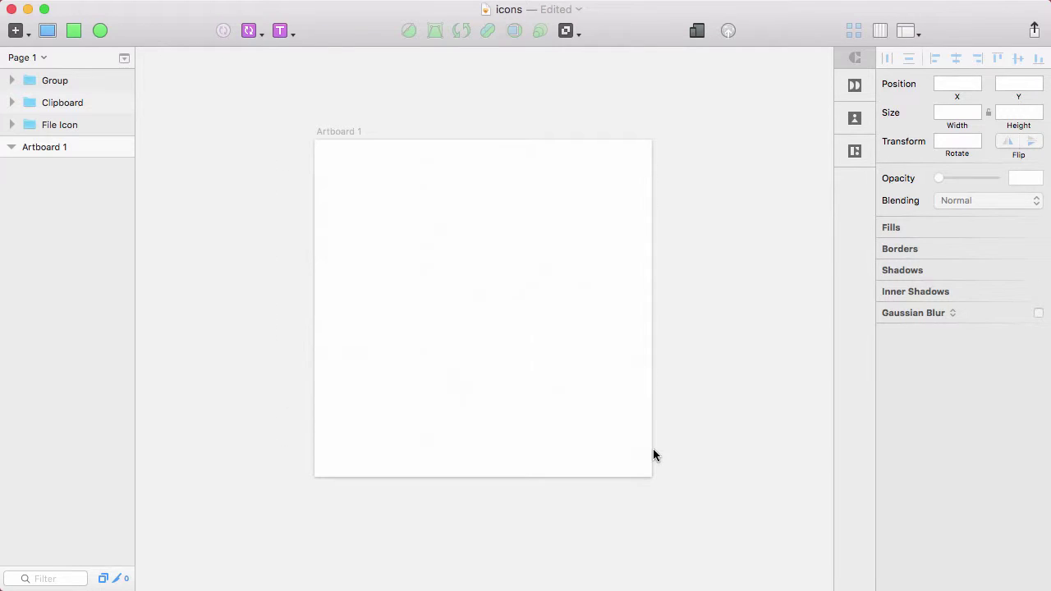
pyautogui.hotkey('ctrl', 'r')
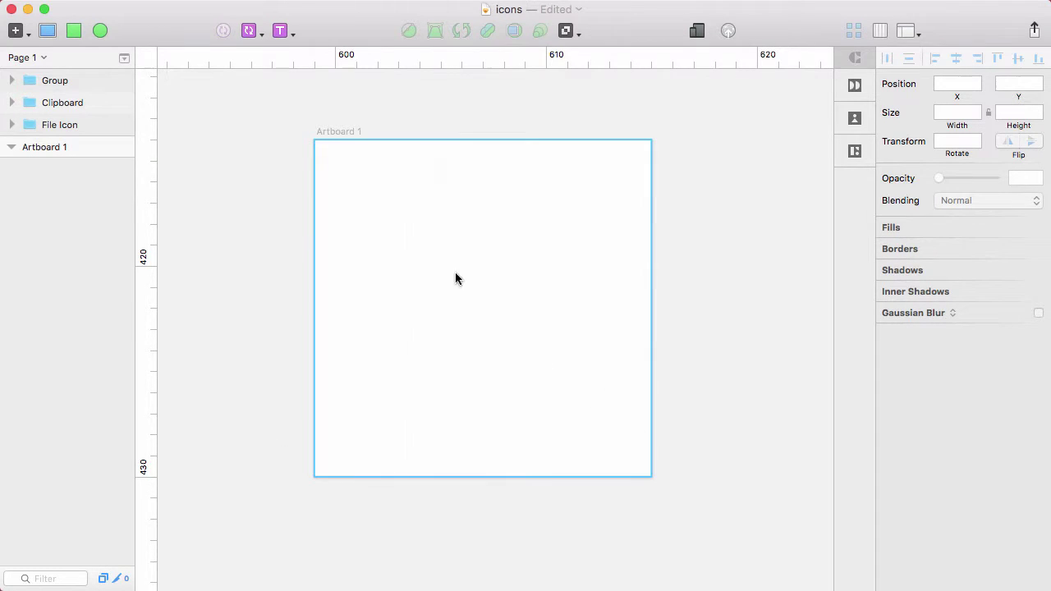
# Turn on a 1-pixel grid over the 16×16 artboard, then zoom out to see it whole
pyautogui.click(422, 200)
pyautogui.hotkey('ctrl', 'g')
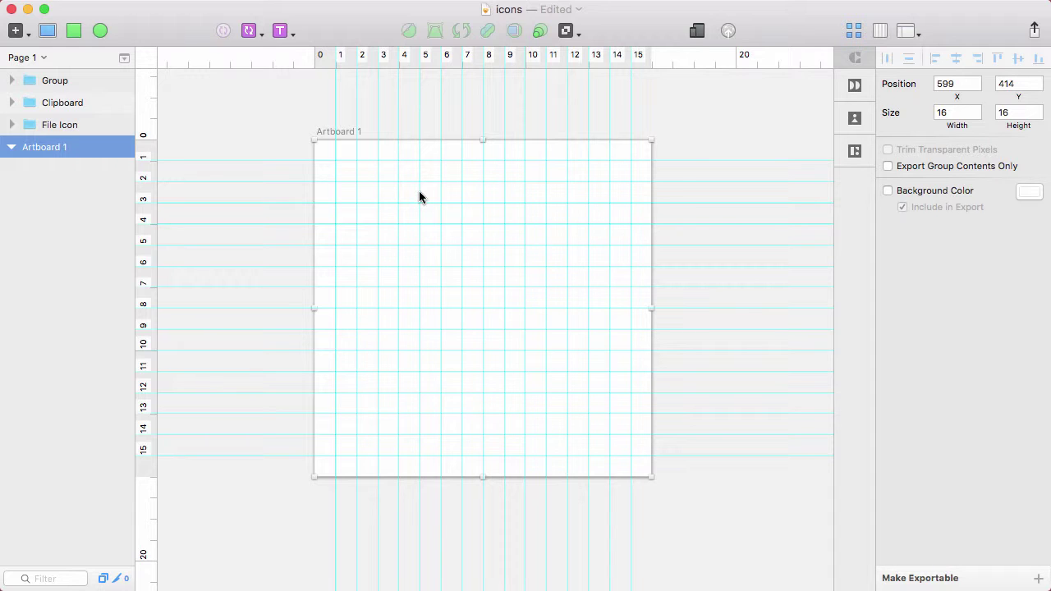
pyautogui.click(456, 97)
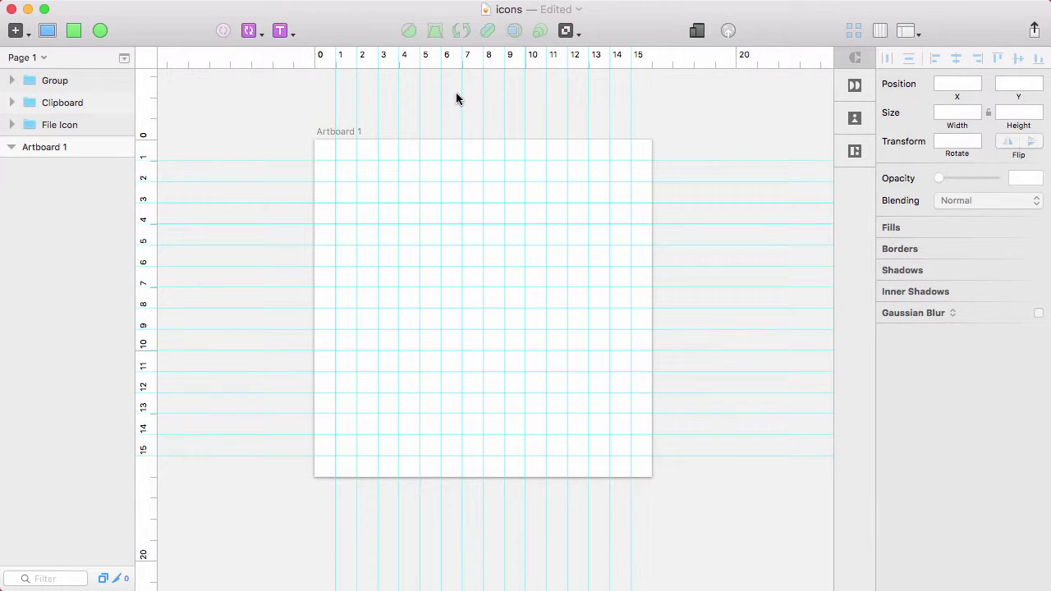
pyautogui.keyDown('alt'); pyautogui.click(399, 258); pyautogui.keyUp('alt')
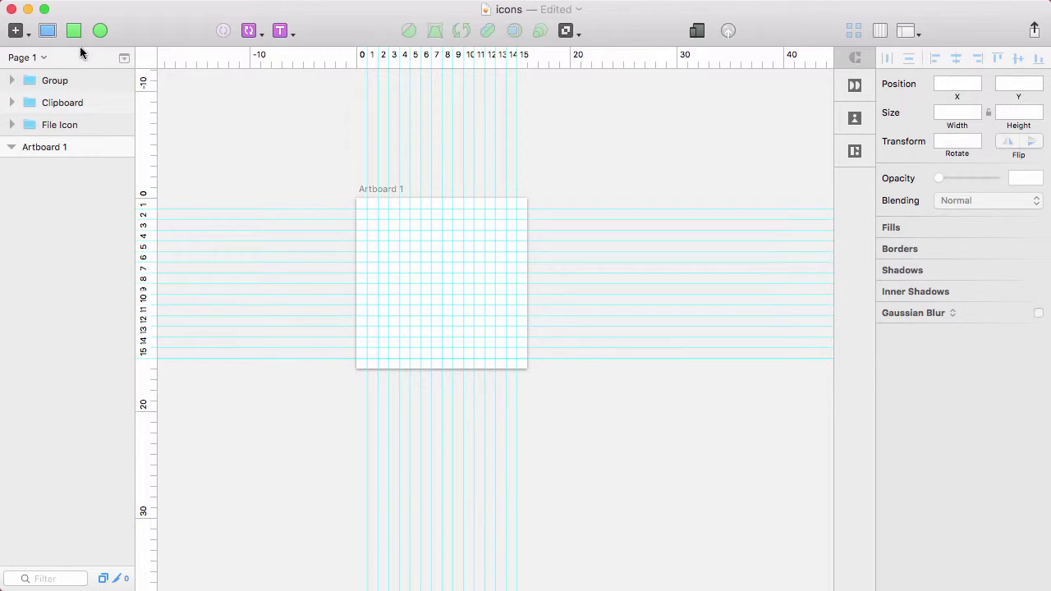
# Draw a five-pointed star over Artboard 1
pyautogui.click(29, 33)
pyautogui.moveTo(80, 113)
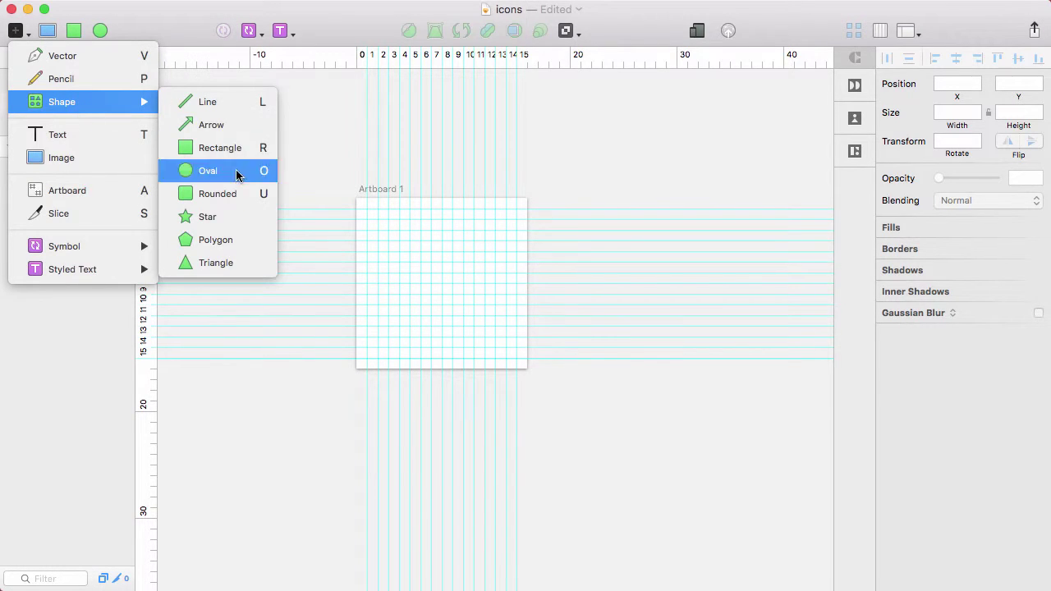
pyautogui.click(210, 217)
pyautogui.moveTo(336, 181); pyautogui.dragTo(549, 436)
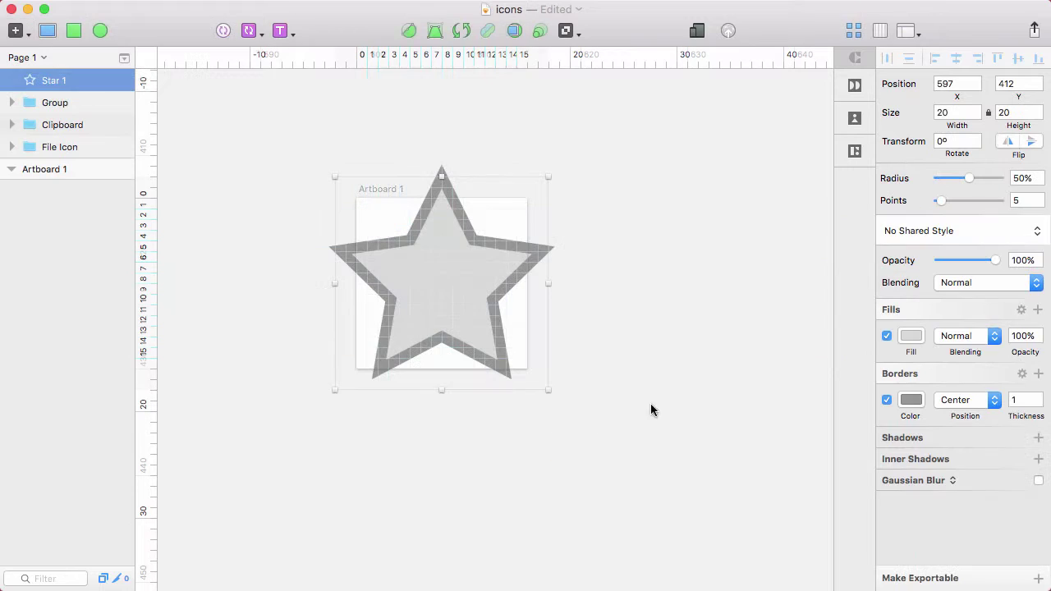
# Set the star's width to 24 and nudge it up to sit at 596, 410
pyautogui.click(965, 111)
pyautogui.write('24')
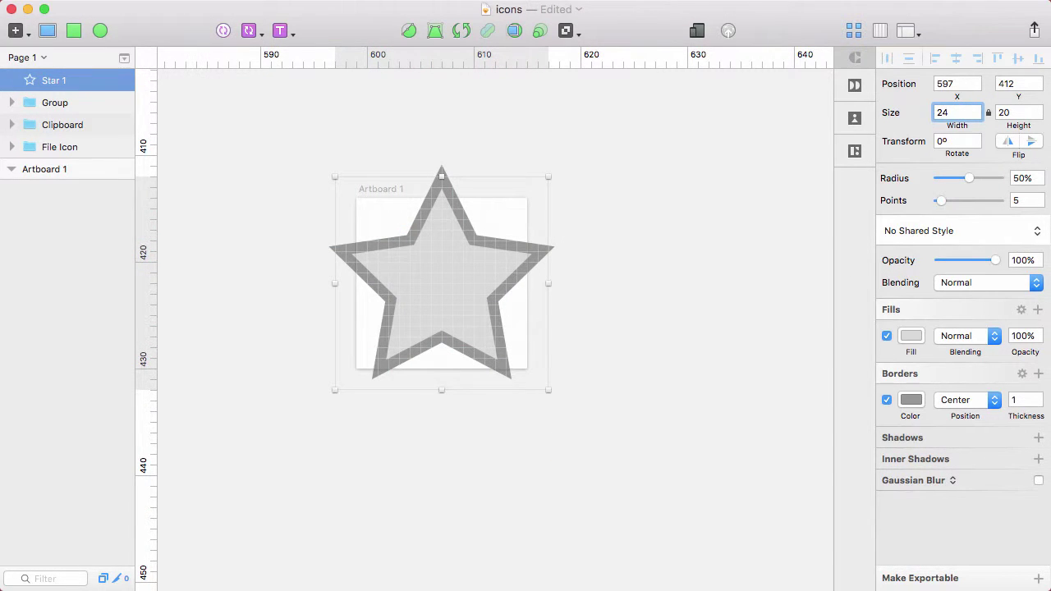
pyautogui.press('Return')
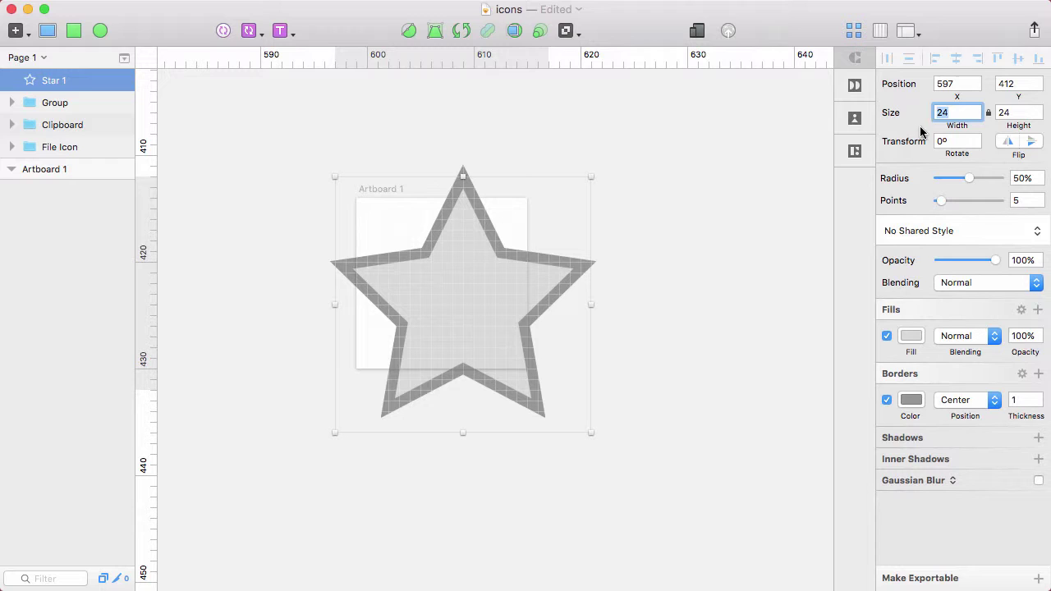
pyautogui.click(432, 267)
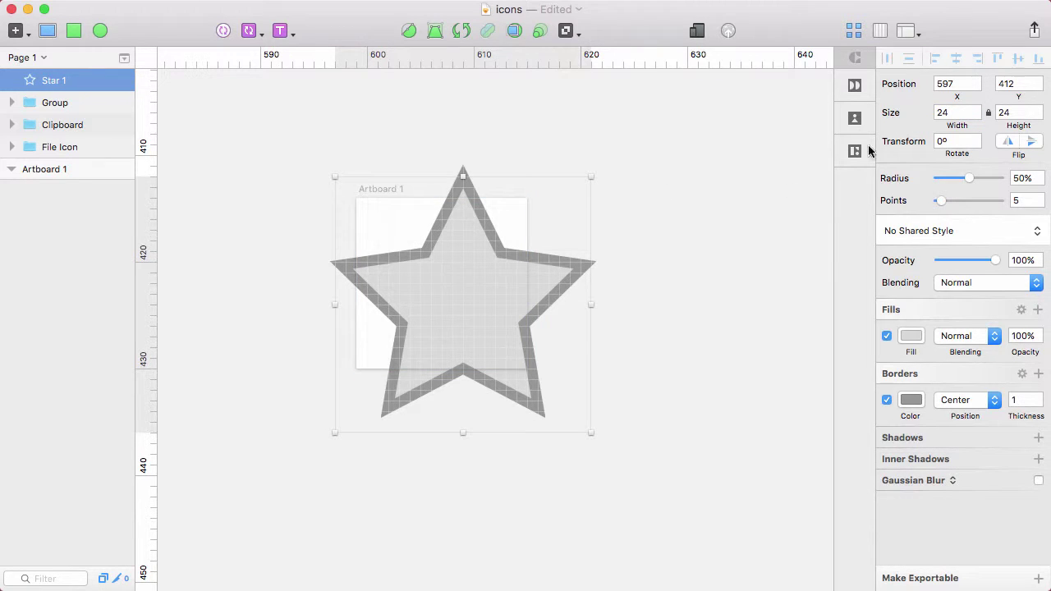
pyautogui.moveTo(395, 278); pyautogui.dragTo(397, 254)
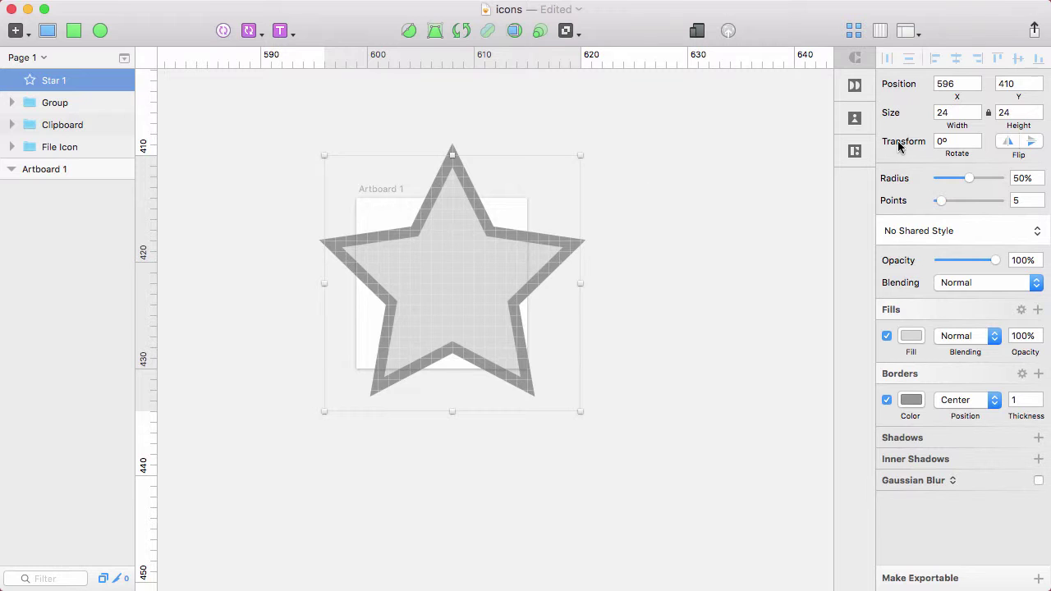
pyautogui.click(547, 234)
pyautogui.click(495, 237)
pyautogui.click(100, 31)
# Draw a 16×16 circle filling Artboard 1 and remove its border
pyautogui.moveTo(355, 197); pyautogui.dragTo(526, 368)
pyautogui.doubleClick(463, 211)
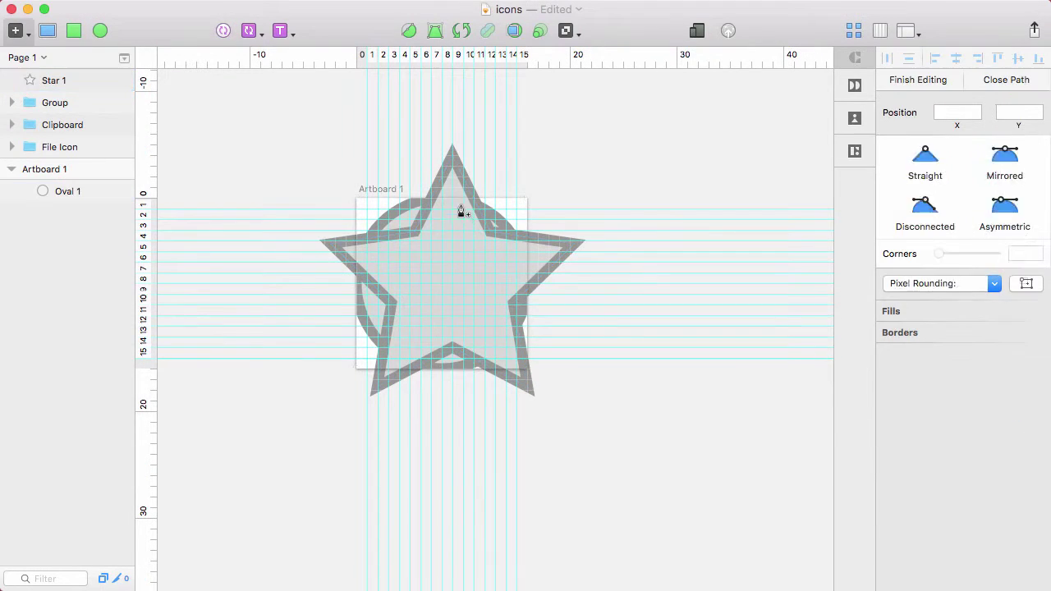
pyautogui.press('Escape')
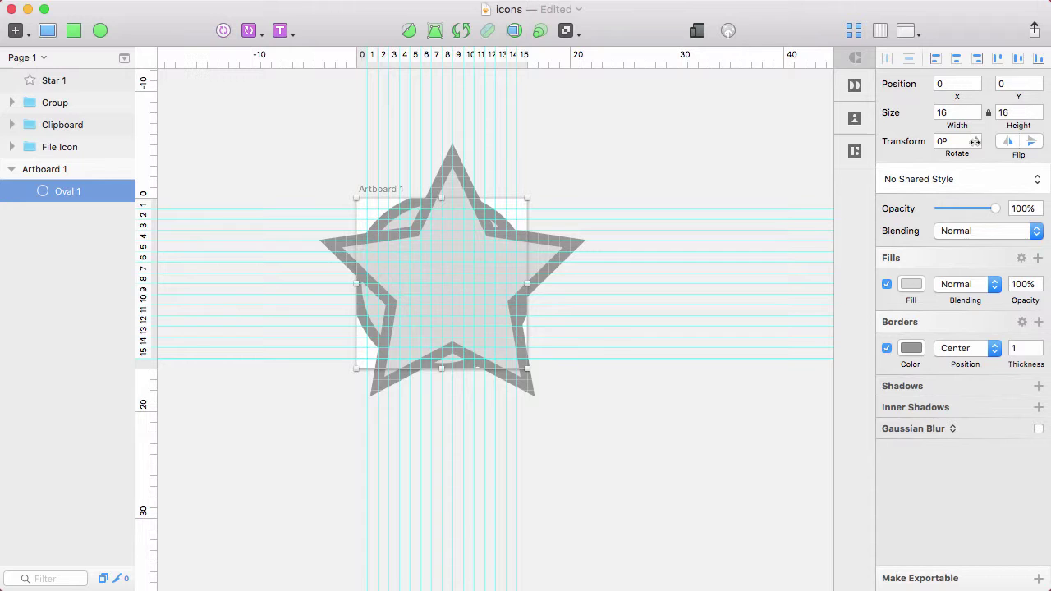
pyautogui.click(887, 348)
# Centre the star horizontally over the circle, nudge both one pixel left, and zoom in
pyautogui.keyDown('shift'); pyautogui.click(486, 263); pyautogui.keyUp('shift')
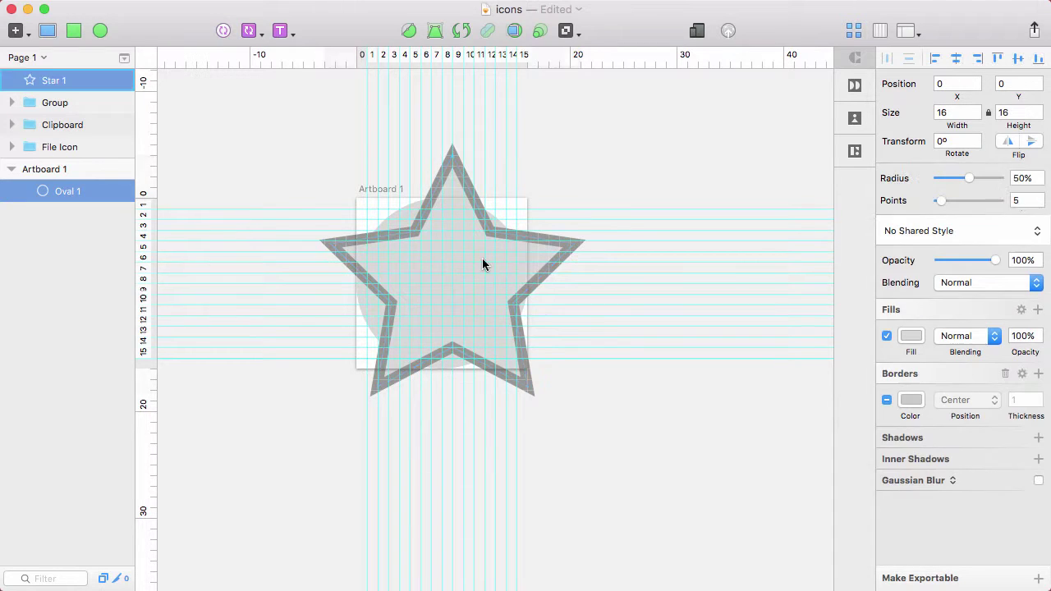
pyautogui.click(956, 58)
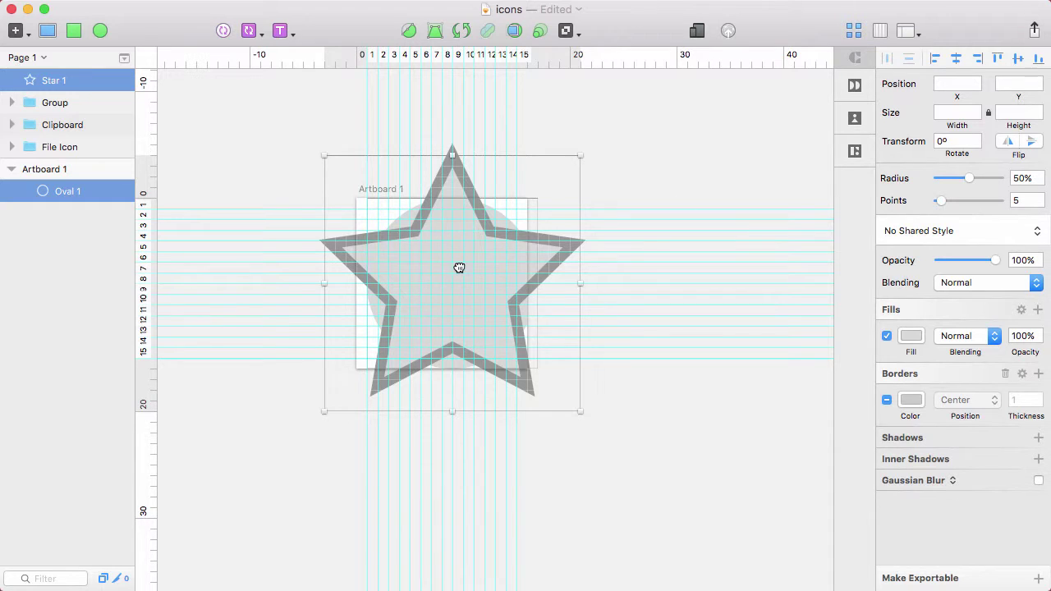
pyautogui.press('Left')
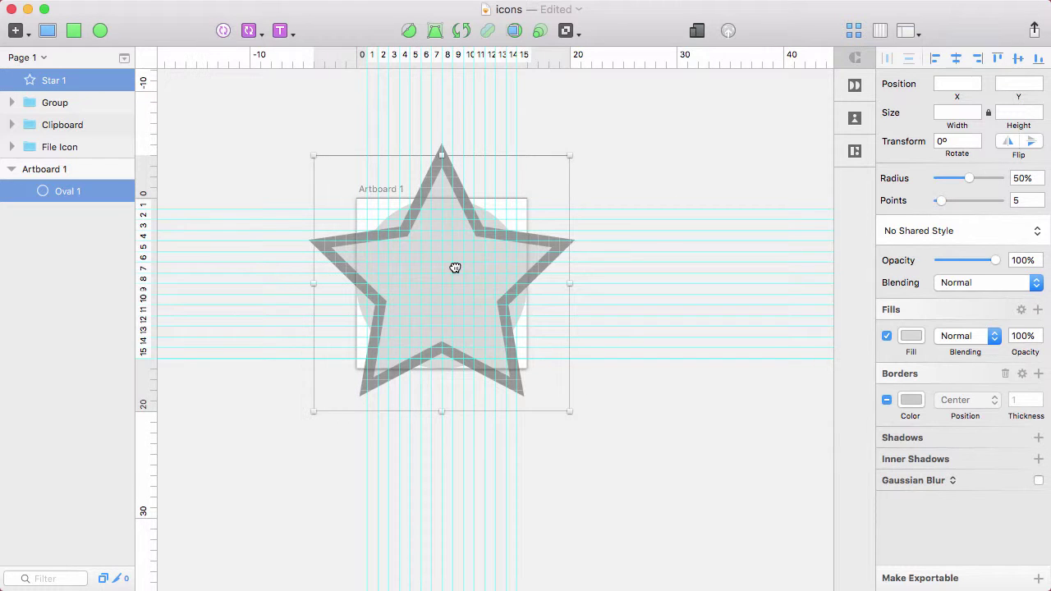
pyautogui.click(639, 152)
pyautogui.press('z')
pyautogui.click(442, 258)
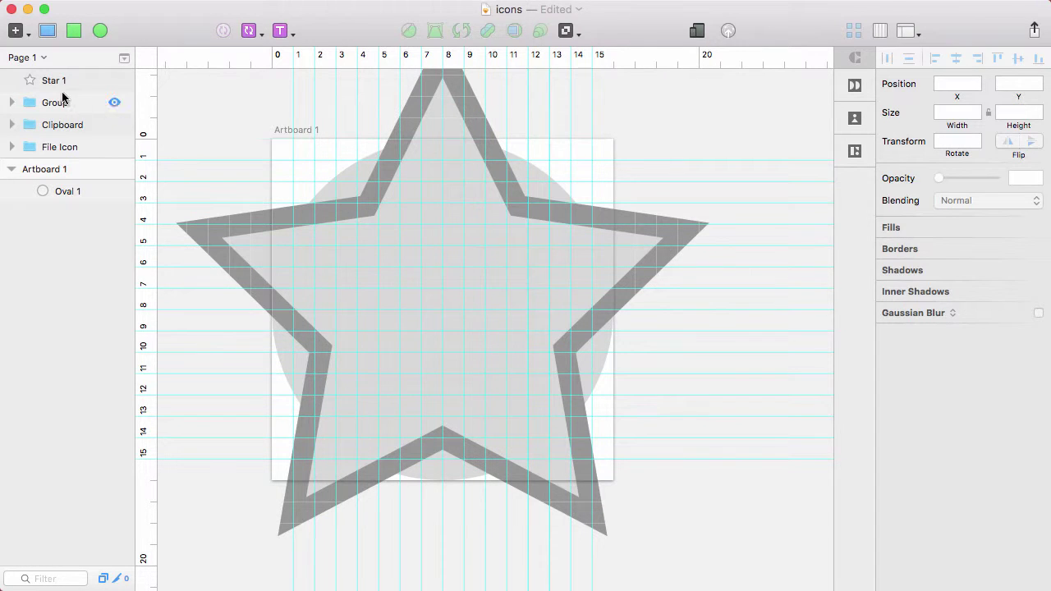
# Move Star 1 into Artboard 1, send Oval 1 behind it, and remove the star's border
pyautogui.moveTo(51, 82); pyautogui.dragTo(54, 204)
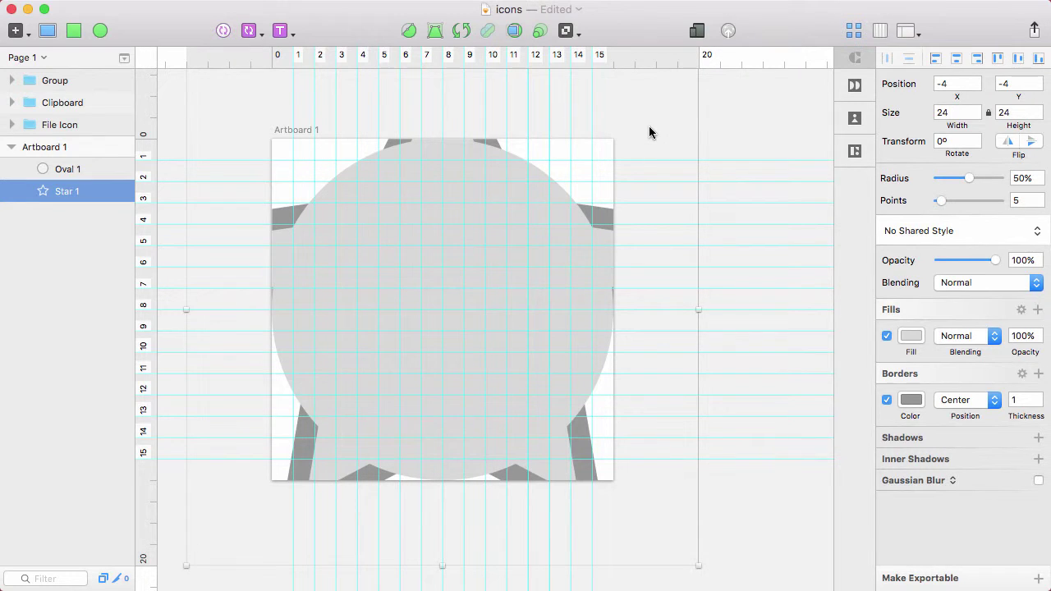
pyautogui.click(527, 242)
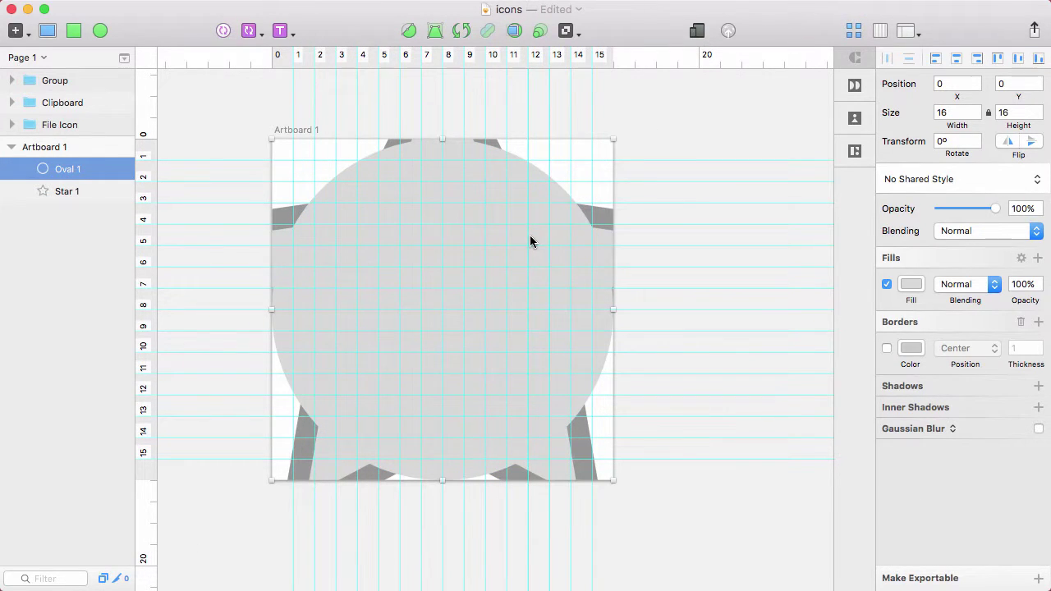
pyautogui.click(606, 206)
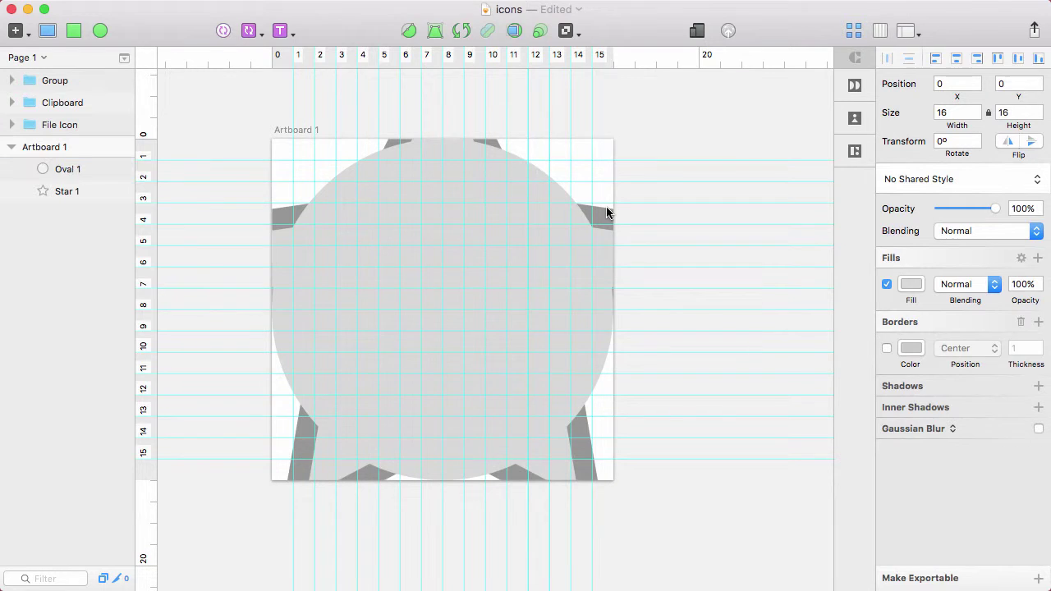
pyautogui.click(528, 252)
pyautogui.press('super+alt+Down')
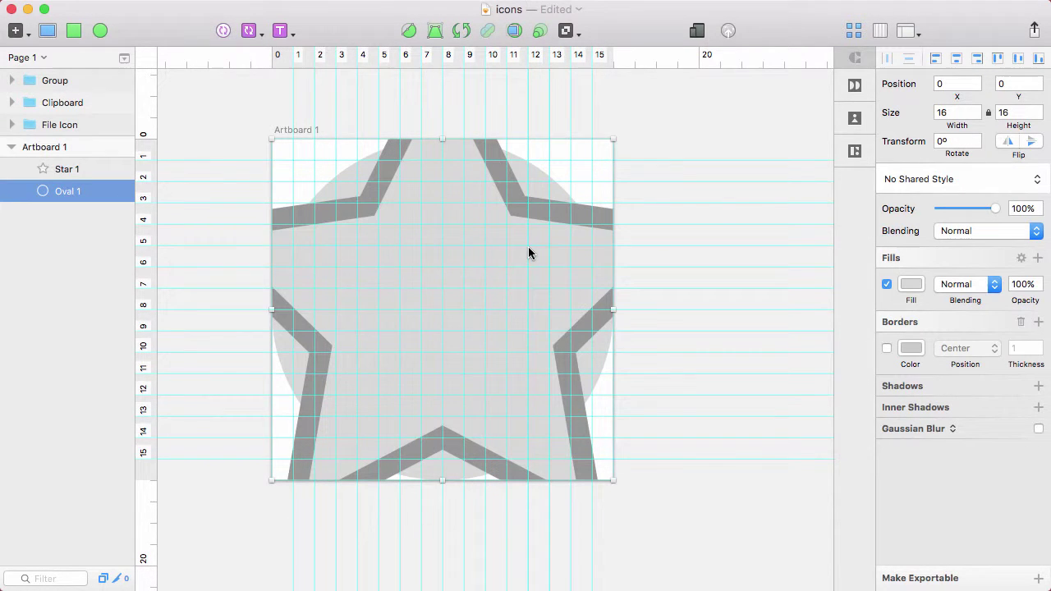
pyautogui.click(528, 251)
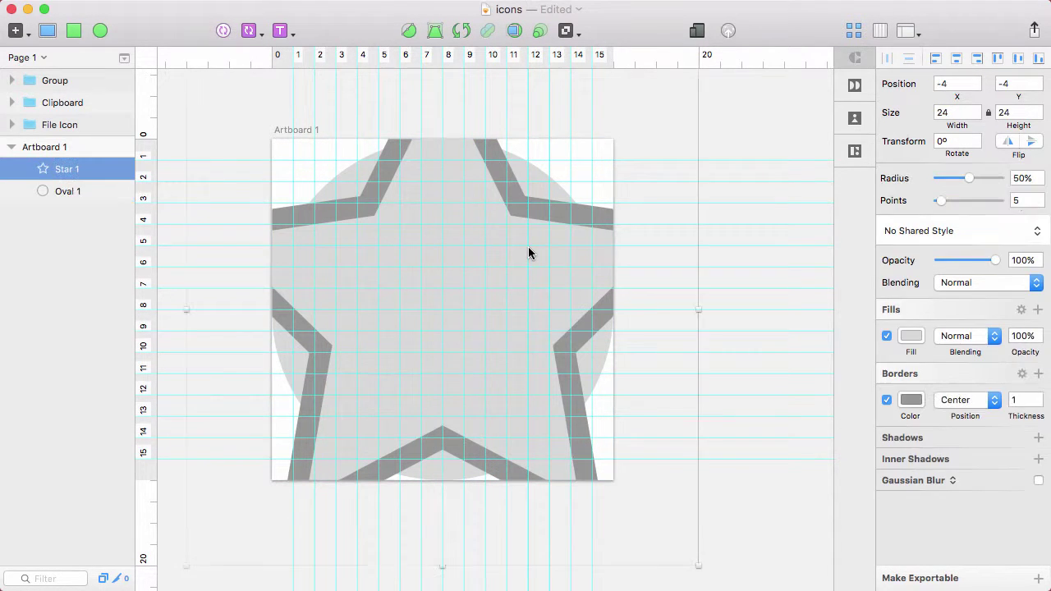
pyautogui.click(887, 400)
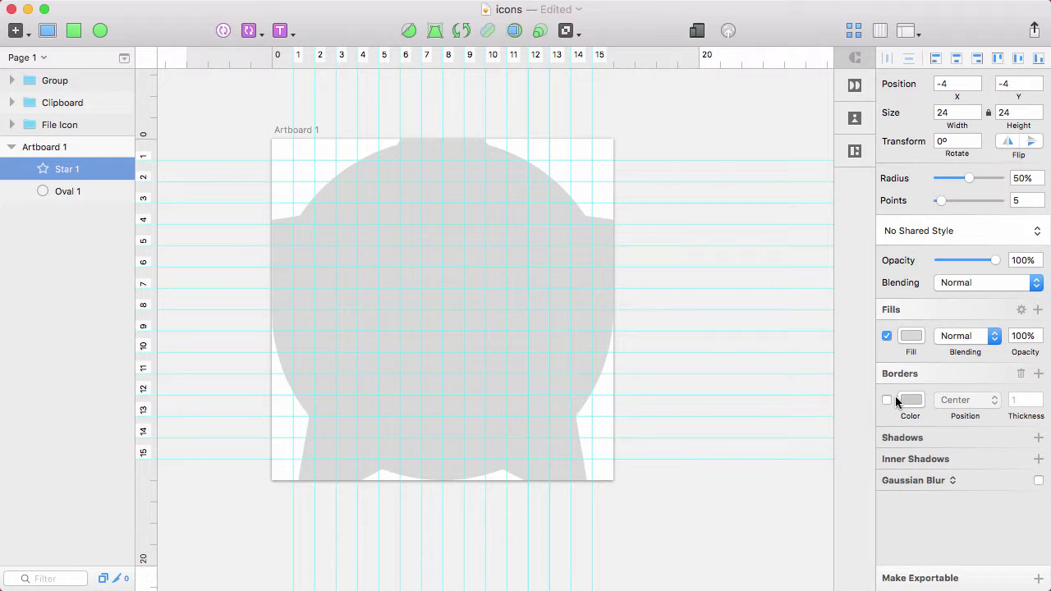
# Fill the star with the dark hex colour 282828
pyautogui.click(910, 336)
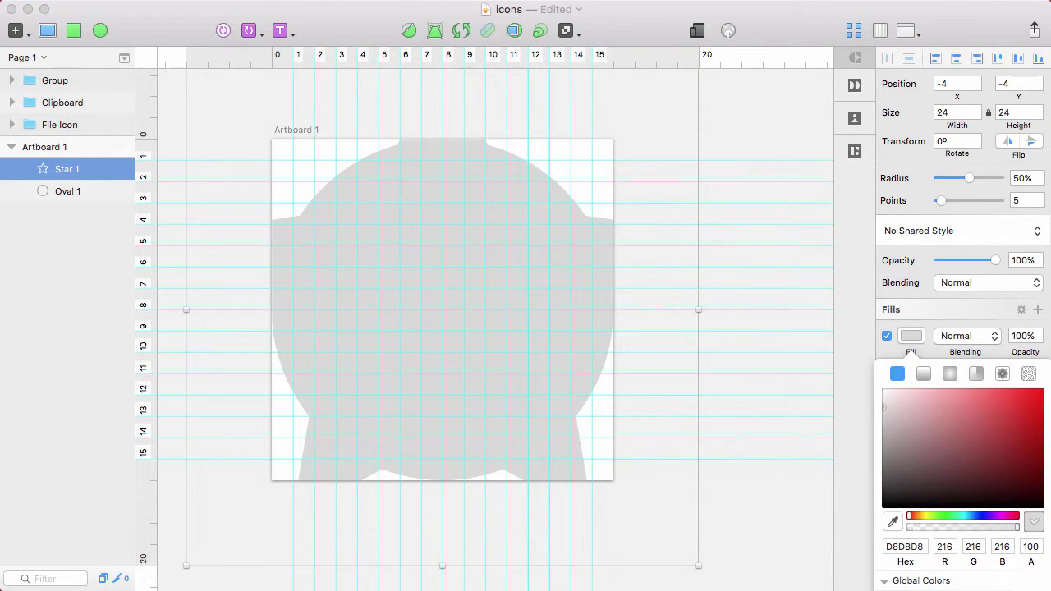
pyautogui.write('282828')
pyautogui.press('Return')
pyautogui.click(935, 157)
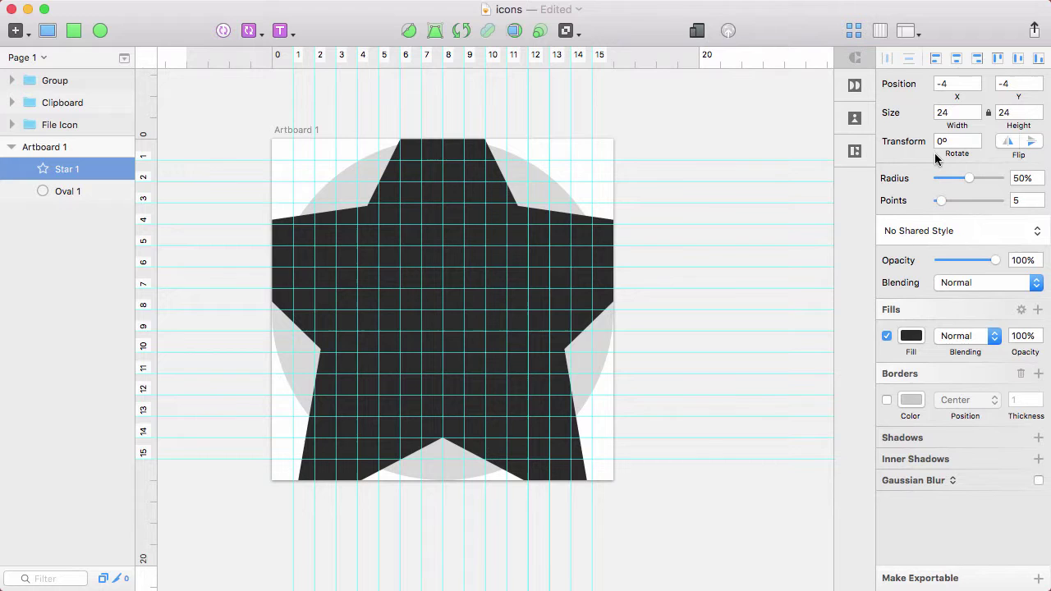
# Give the star 8 points and a 40% radius, then select both circle and star
pyautogui.click(1027, 199)
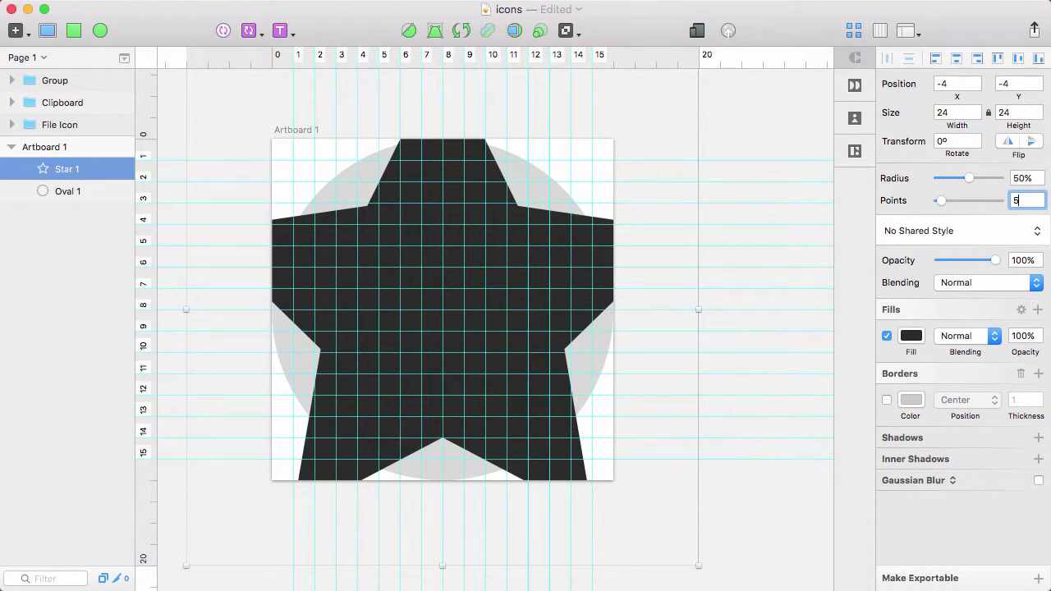
pyautogui.press('Up')
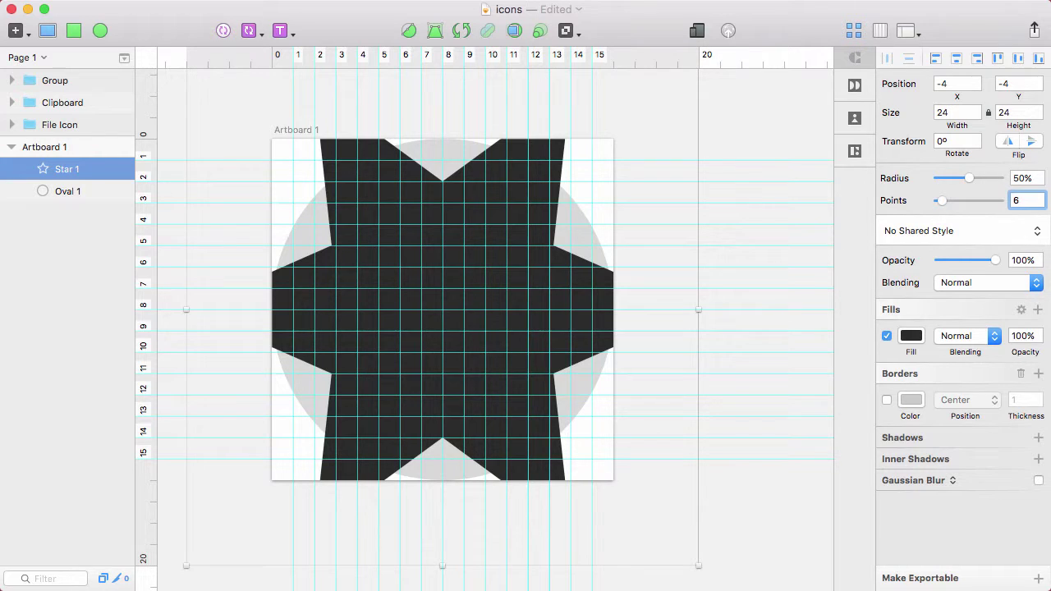
pyautogui.press('Up')
pyautogui.press('Up')
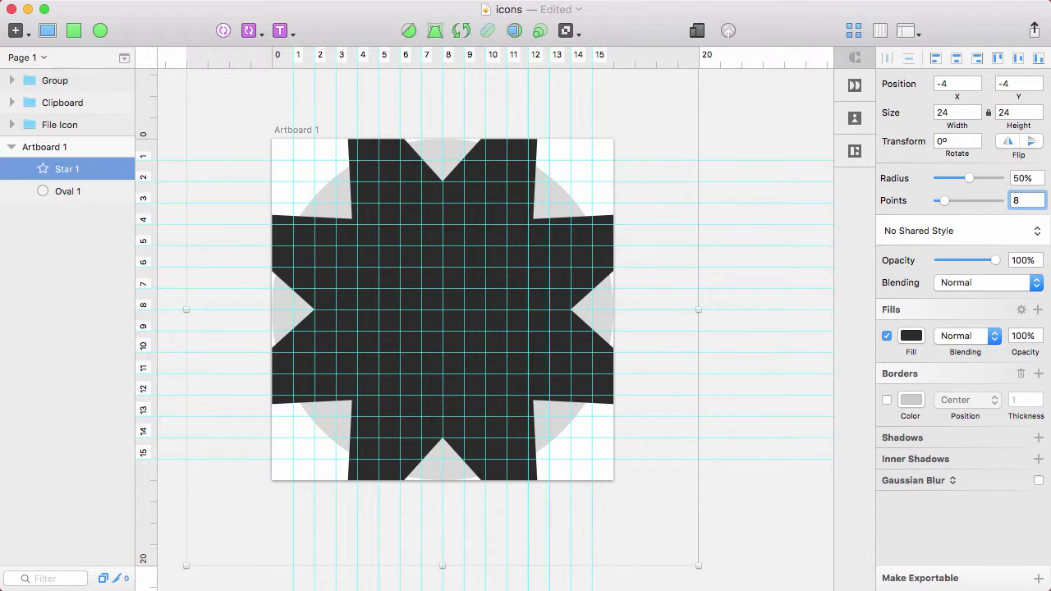
pyautogui.click(1025, 179)
pyautogui.write('40')
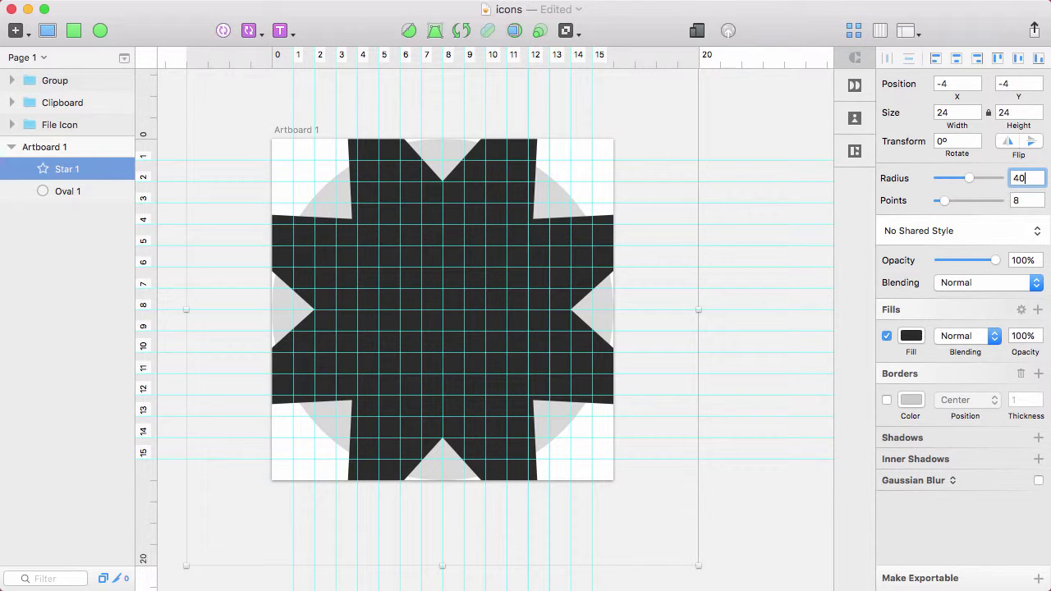
pyautogui.press('Return')
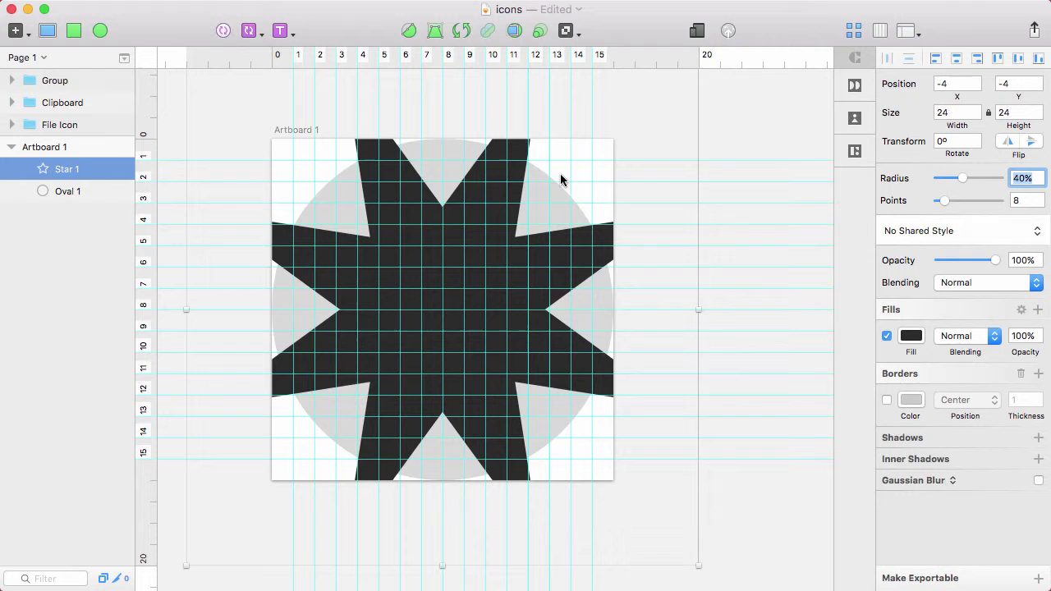
pyautogui.click(550, 203)
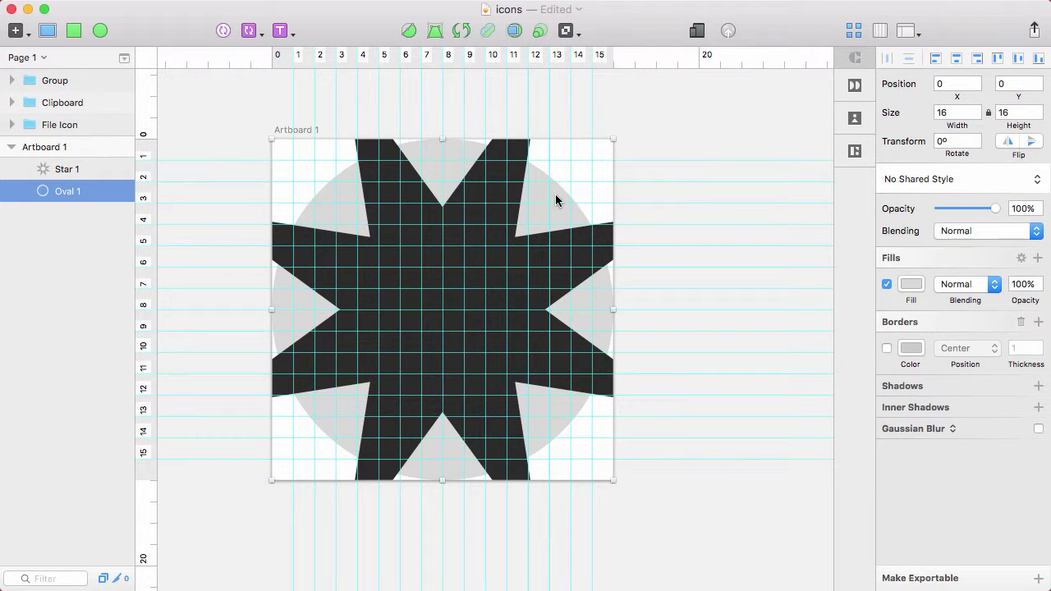
pyautogui.keyDown('shift'); pyautogui.click(481, 253); pyautogui.keyUp('shift')
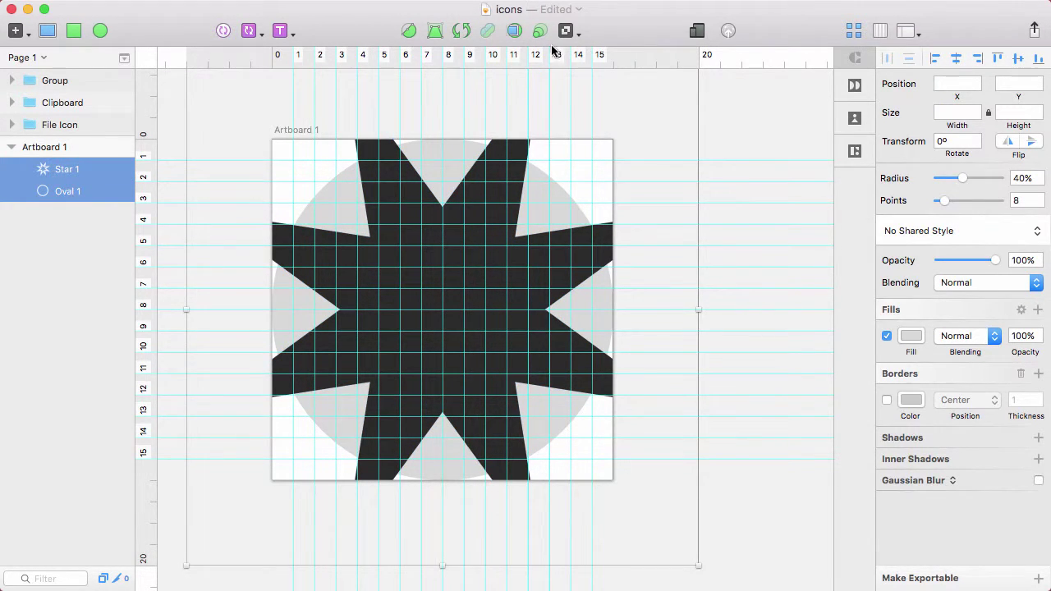
# Mask the star with the circle, hide the mask's grey fill, and turn off rulers
pyautogui.click(514, 33)
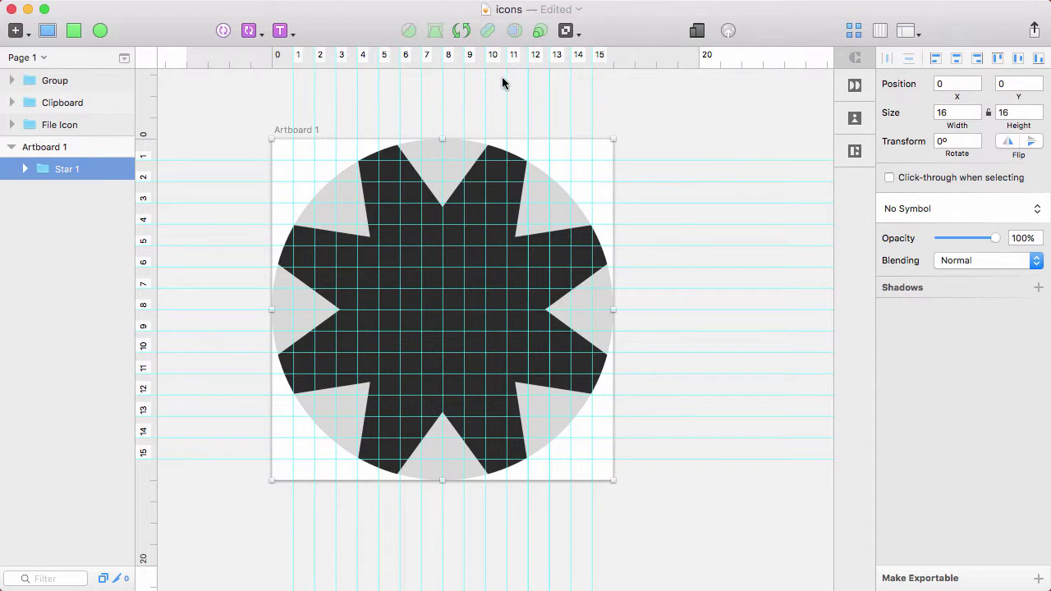
pyautogui.click(22, 169)
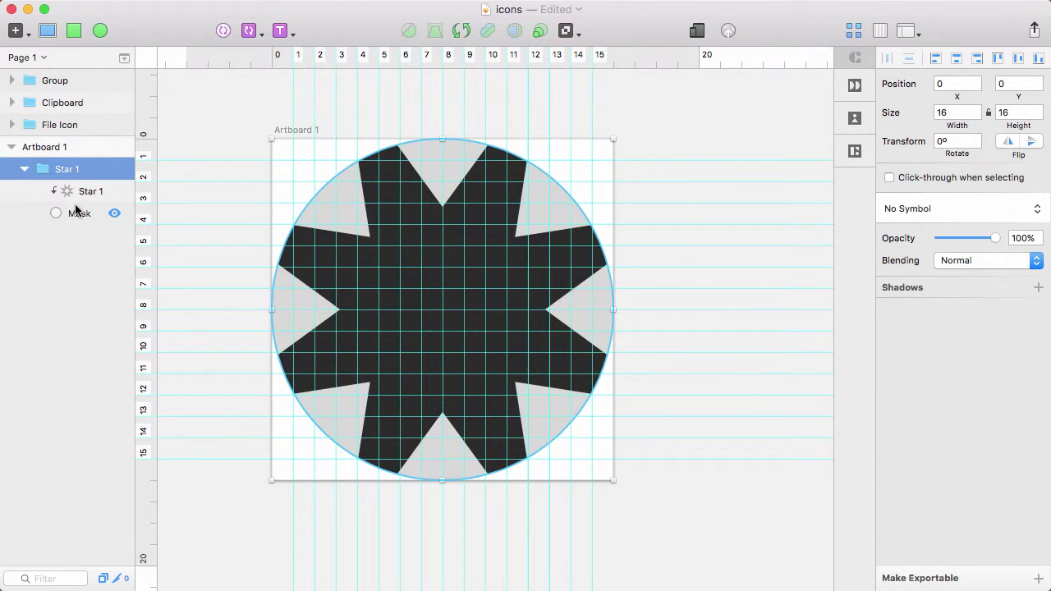
pyautogui.click(114, 214)
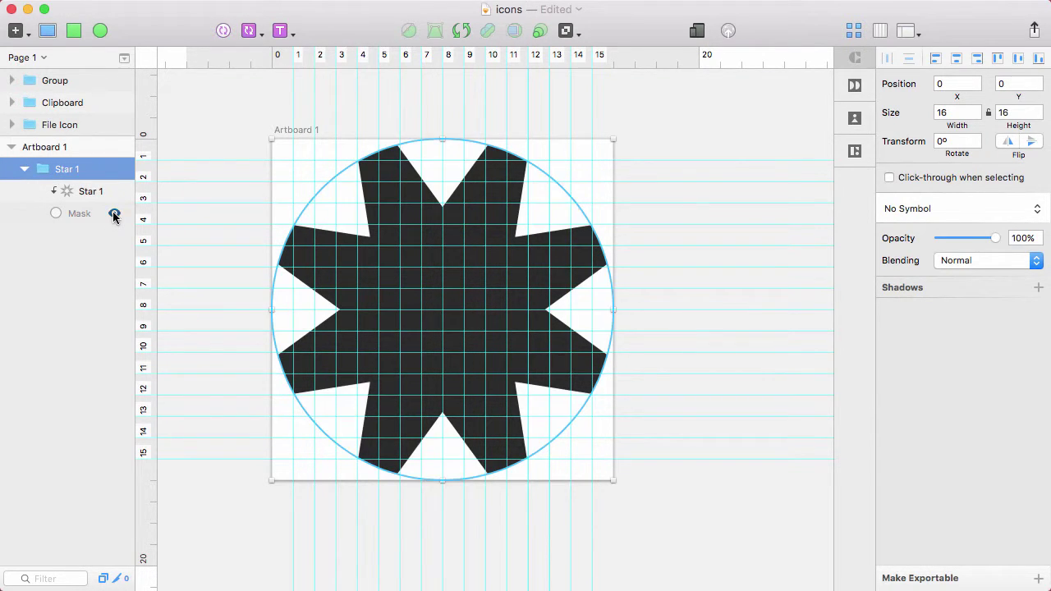
pyautogui.click(198, 140)
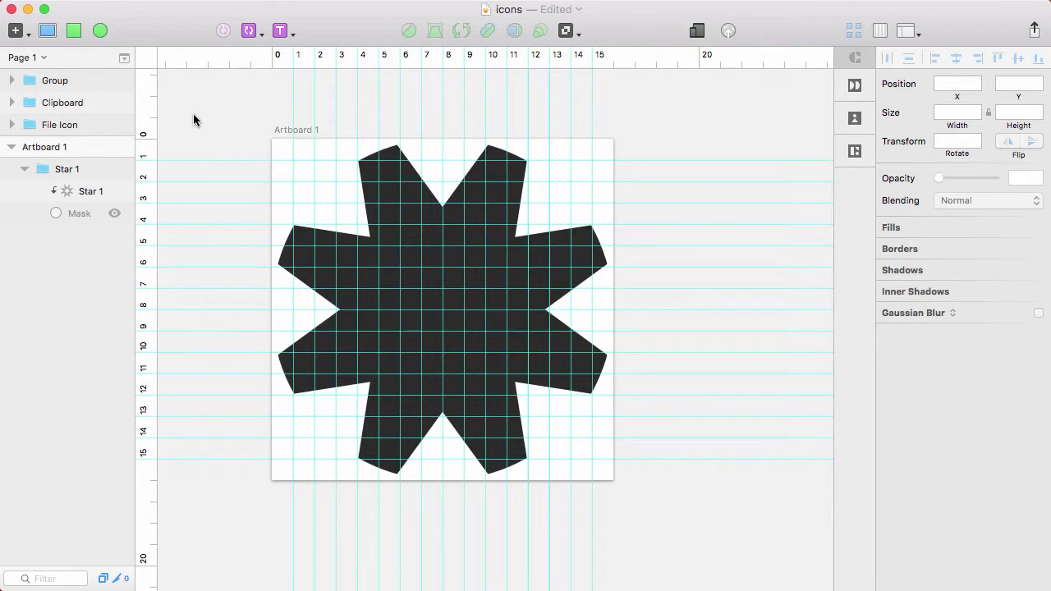
pyautogui.hotkey('ctrl', 'r')
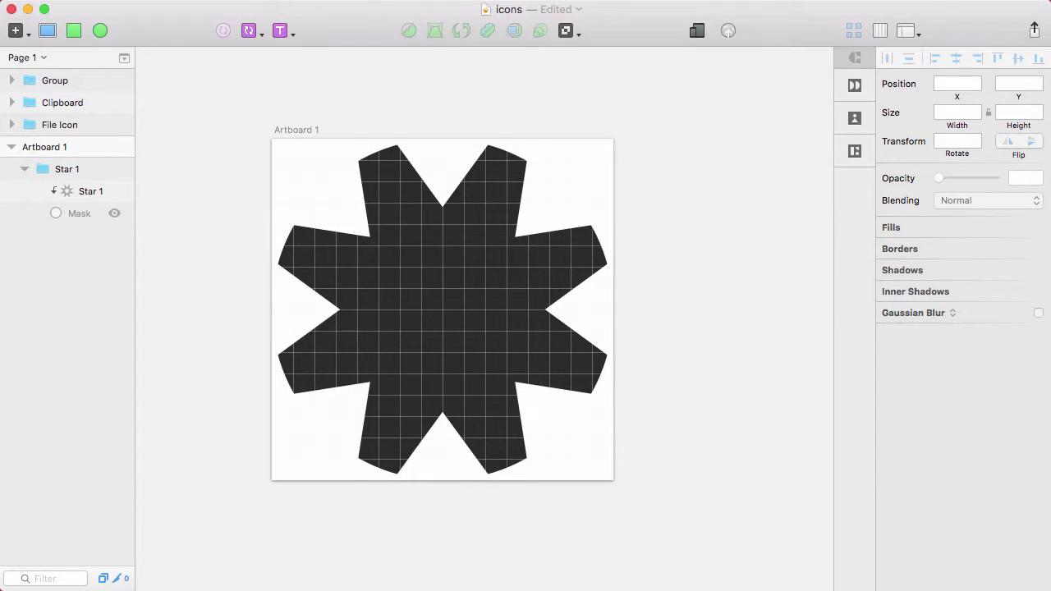
# Draw a new 12×12 circle over the star's middle
pyautogui.click(70, 198)
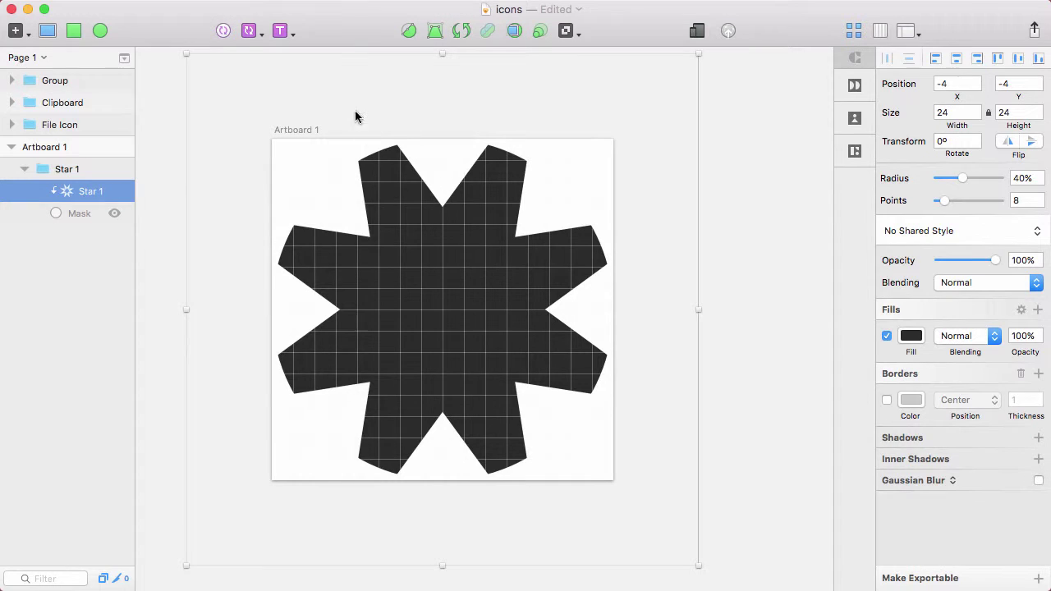
pyautogui.click(100, 31)
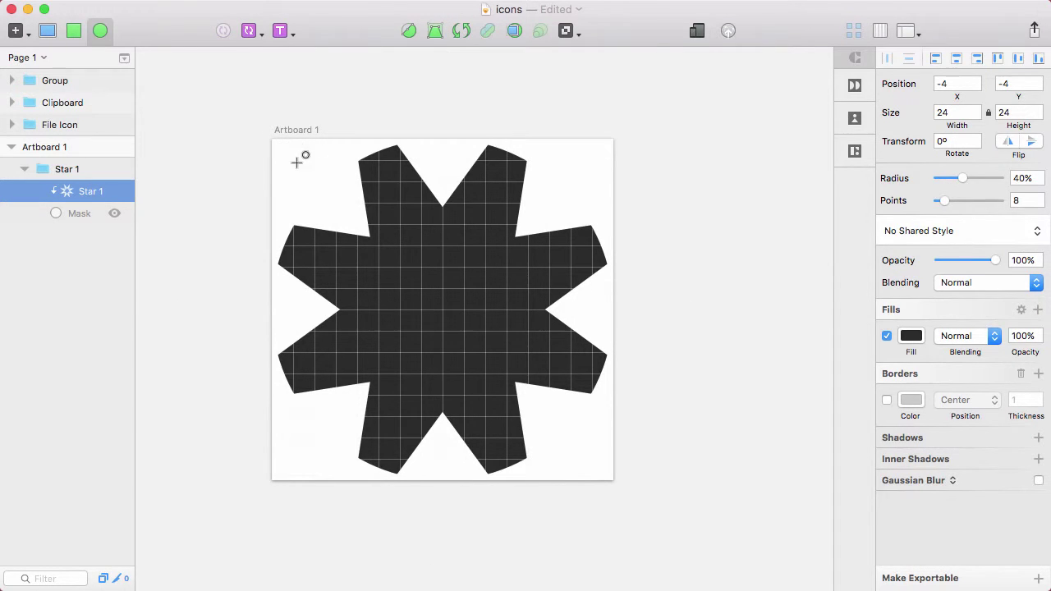
pyautogui.moveTo(327, 172); pyautogui.dragTo(655, 452)
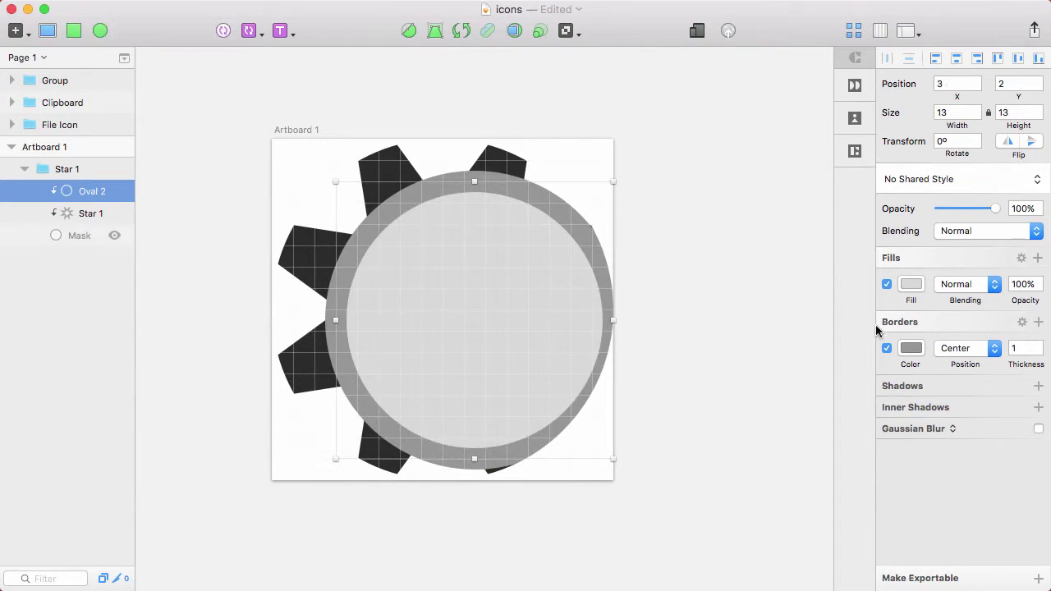
pyautogui.click(959, 113)
pyautogui.write('12')
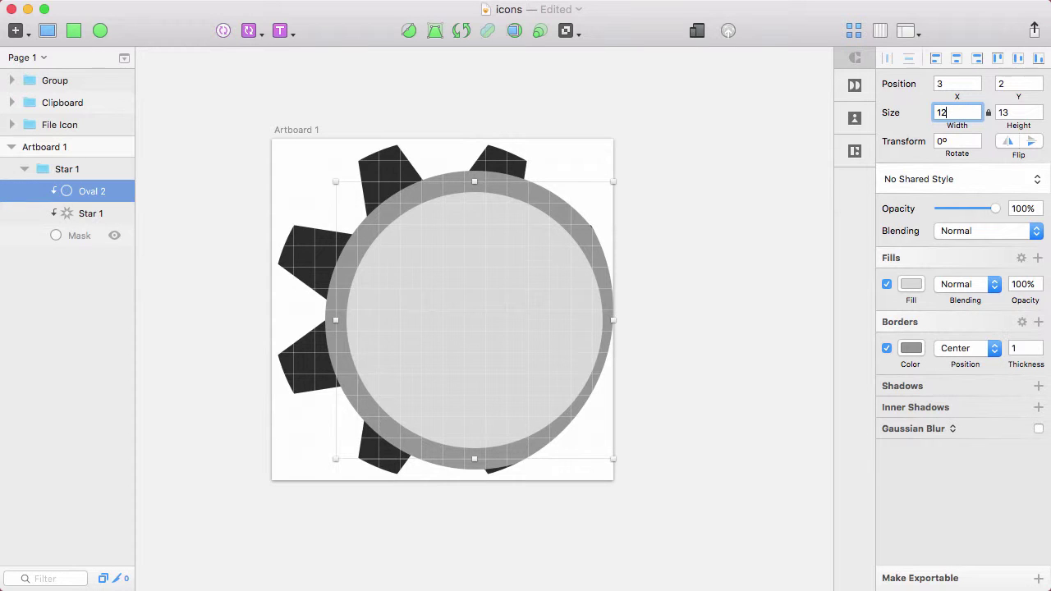
pyautogui.press('Return')
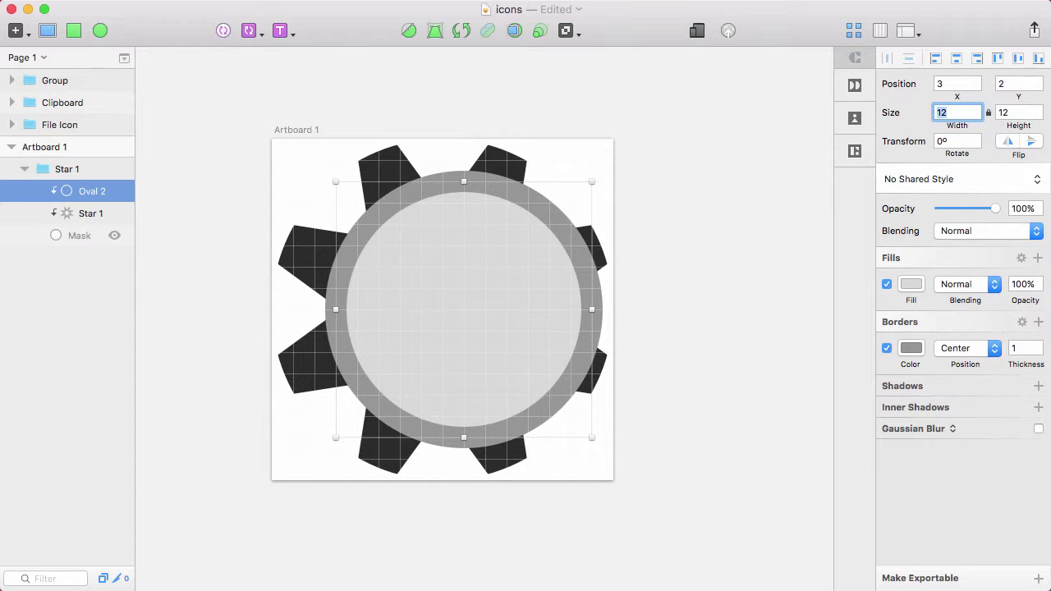
# Centre the circle, remove its border, and fill it with the dark 2B2B2B global colour
pyautogui.click(956, 59)
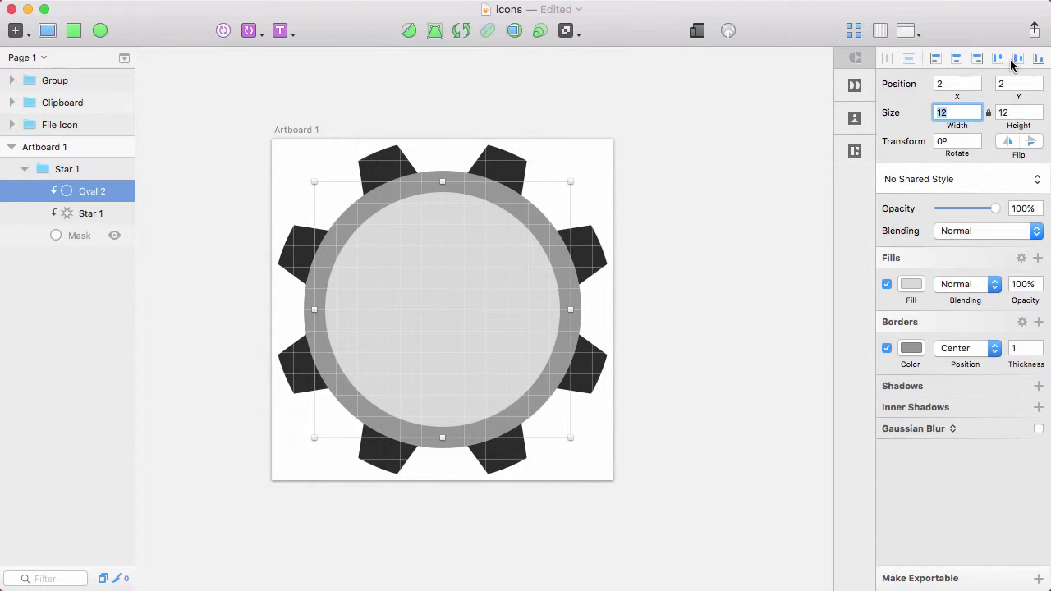
pyautogui.click(887, 348)
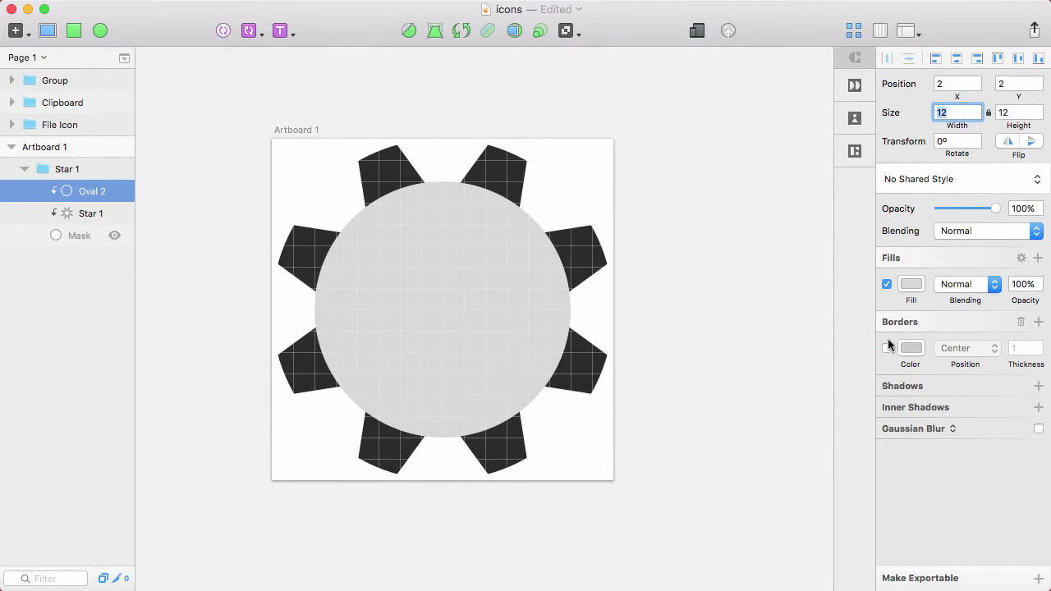
pyautogui.click(910, 286)
pyautogui.click(931, 555)
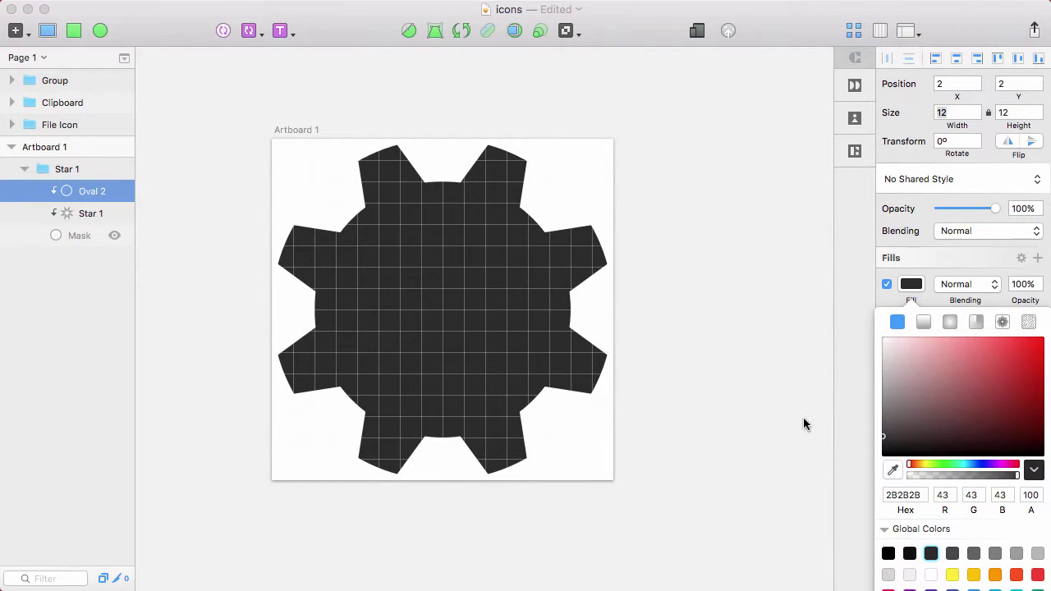
pyautogui.click(721, 249)
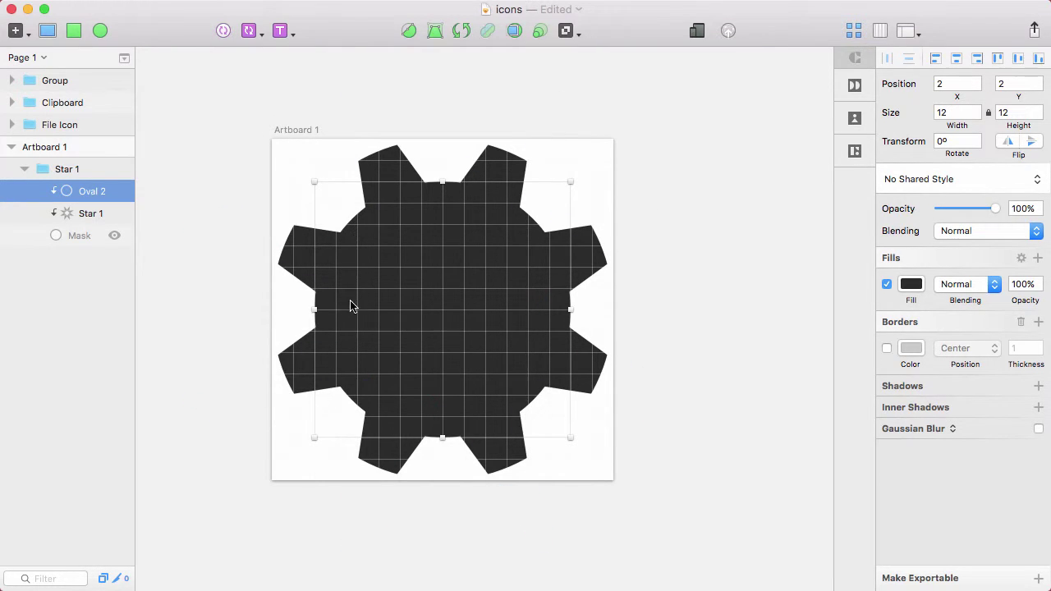
# Draw an 8×8 circle near the gear's centre
pyautogui.click(99, 31)
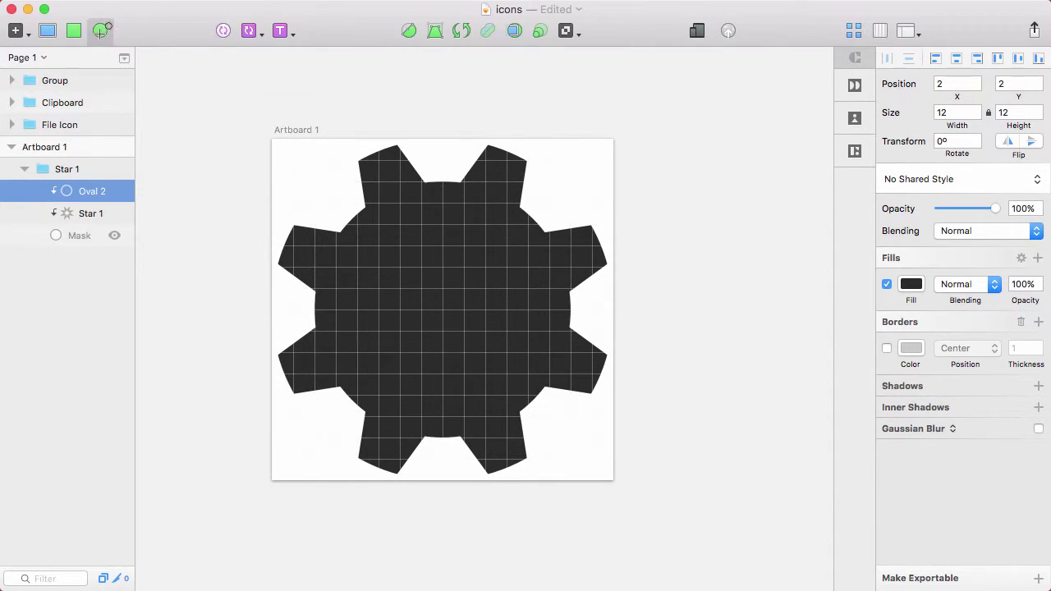
pyautogui.moveTo(400, 267); pyautogui.dragTo(530, 367)
pyautogui.click(959, 112)
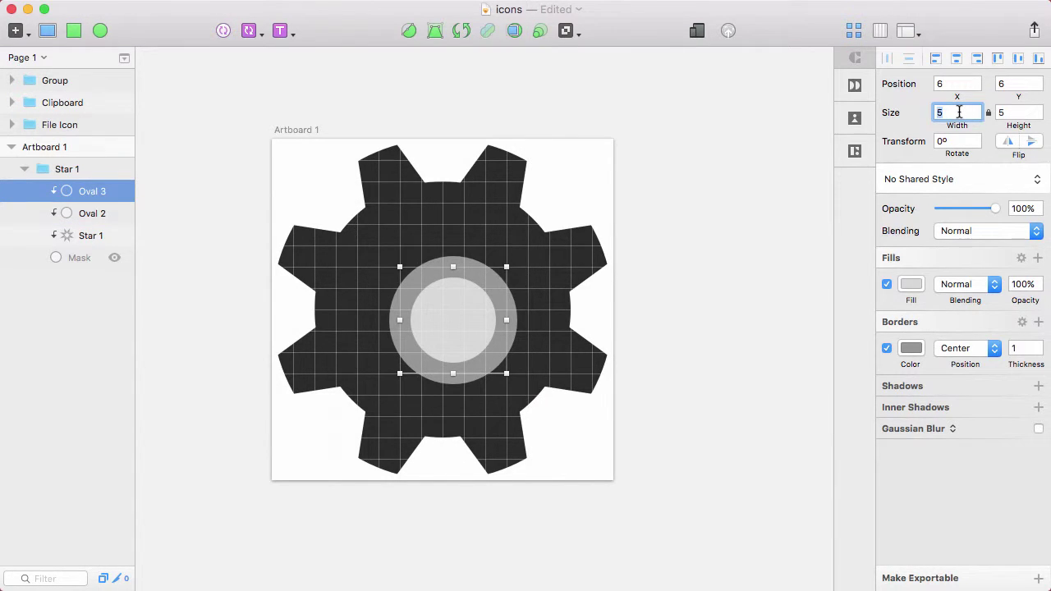
pyautogui.press('Return')
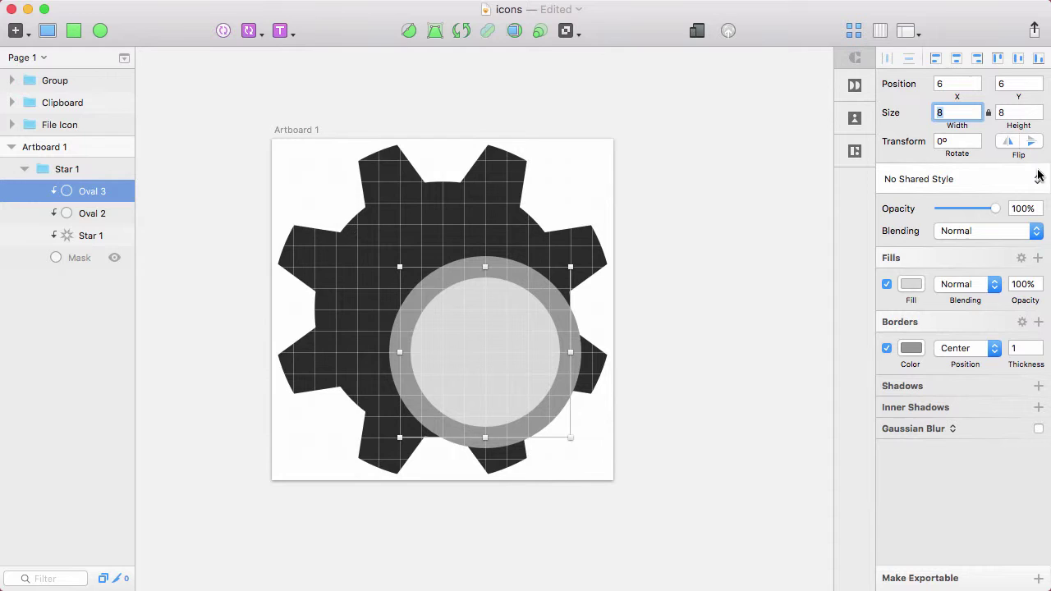
# Centre the circle both ways, remove its border, fill it white, and zoom out
pyautogui.click(956, 58)
pyautogui.click(1018, 59)
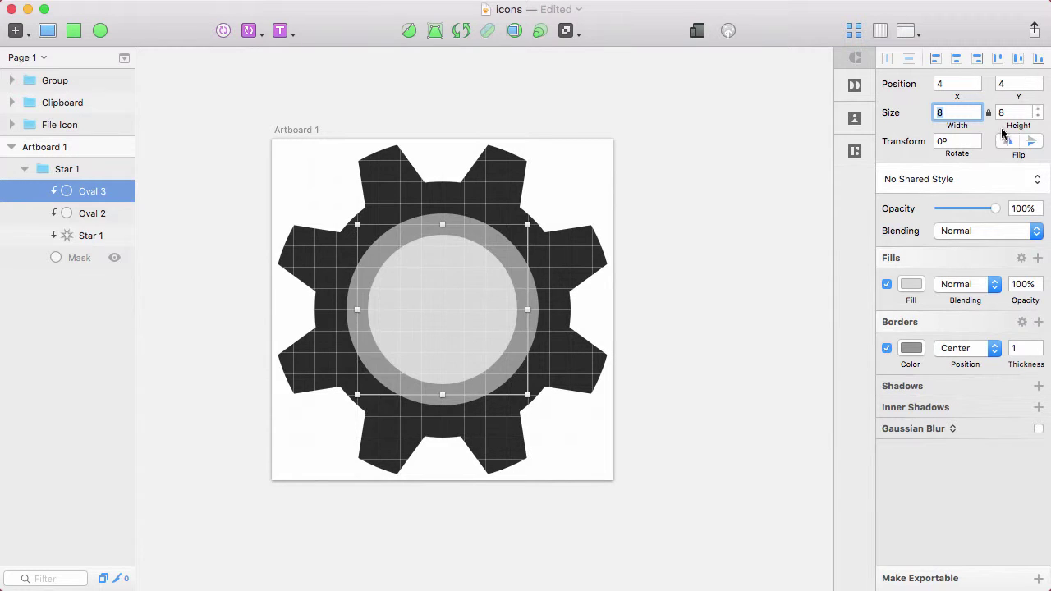
pyautogui.click(891, 349)
pyautogui.click(910, 286)
pyautogui.click(931, 575)
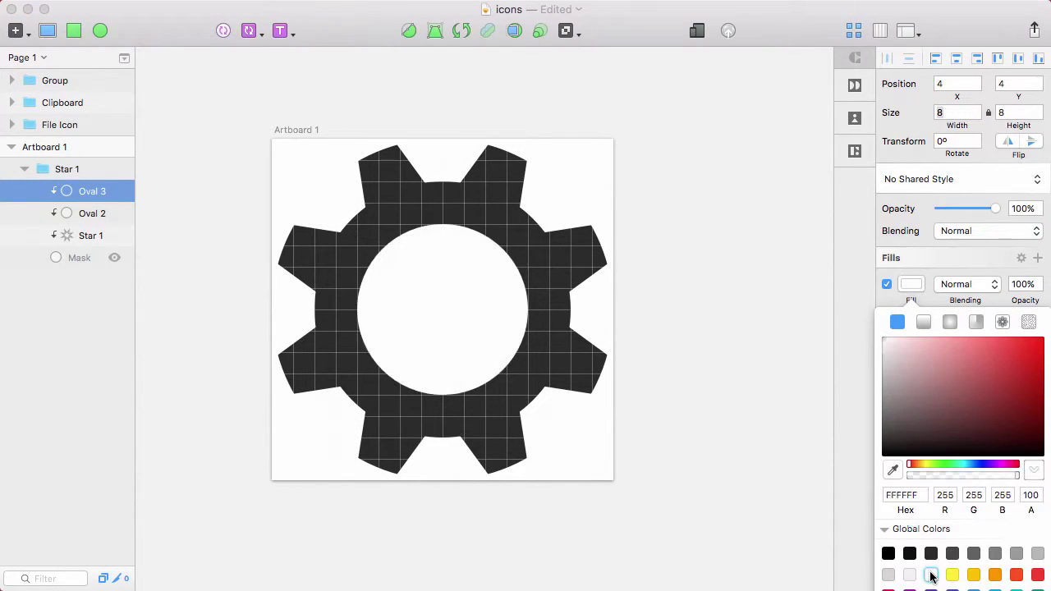
pyautogui.click(742, 288)
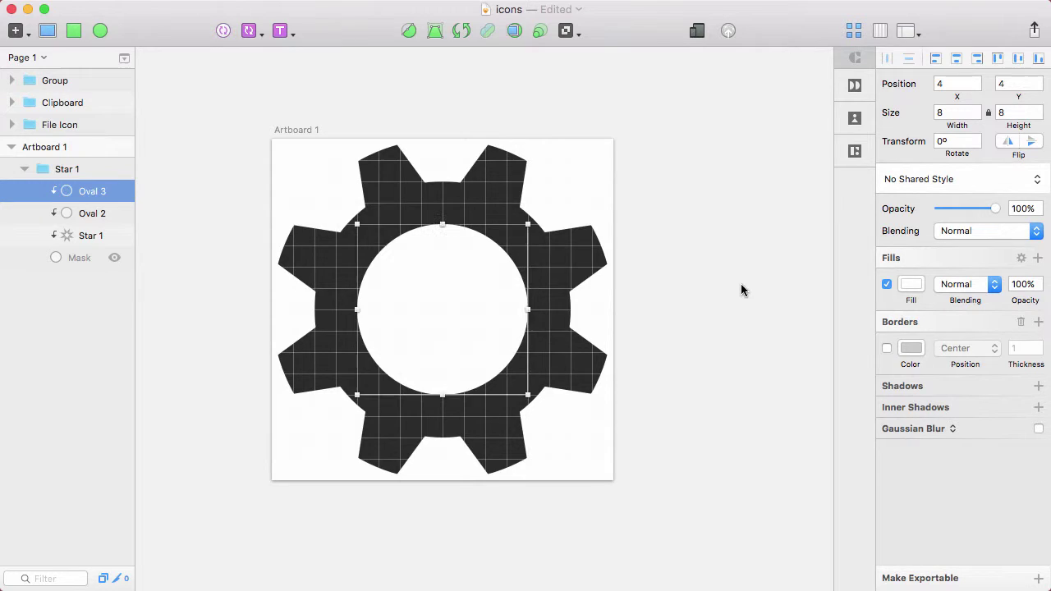
pyautogui.press('super+0')
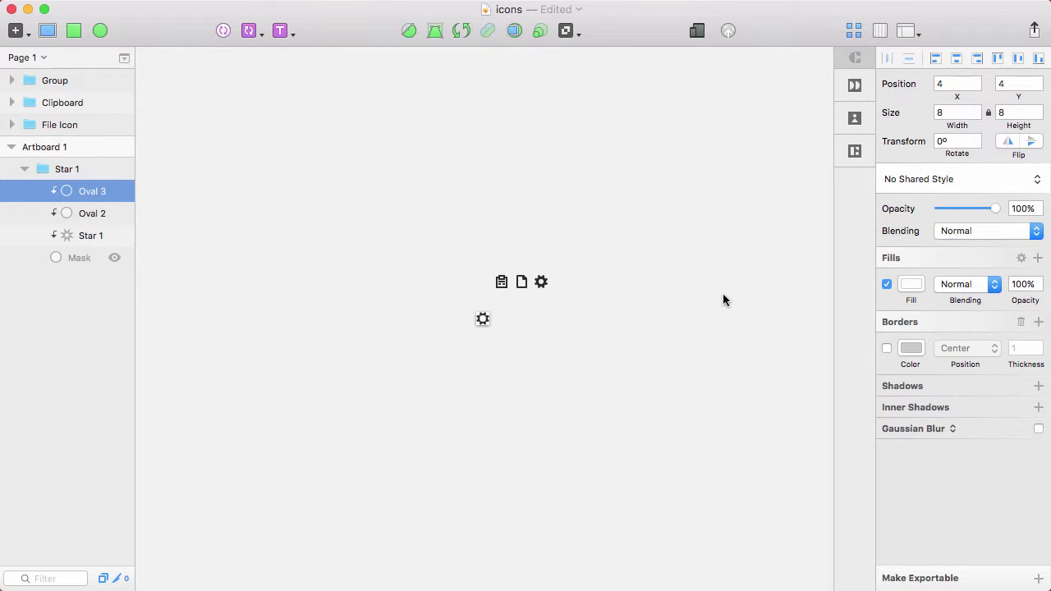
# Zoom in on the gear, reselect the centre circle, and view the icons at actual size
pyautogui.moveTo(448, 294); pyautogui.dragTo(491, 360)
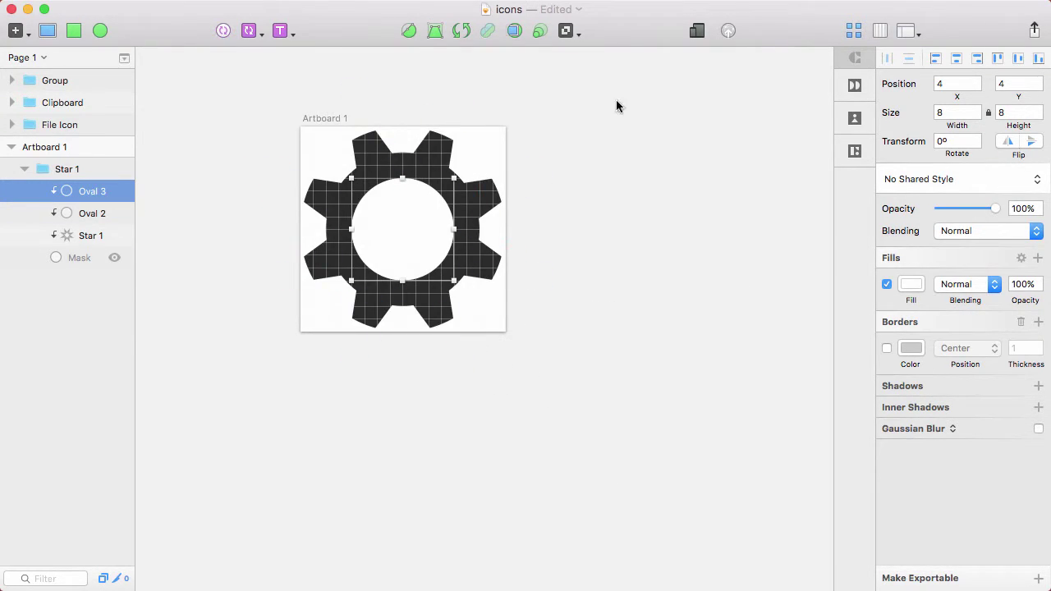
pyautogui.click(724, 187)
pyautogui.doubleClick(402, 229)
pyautogui.press('super+0')
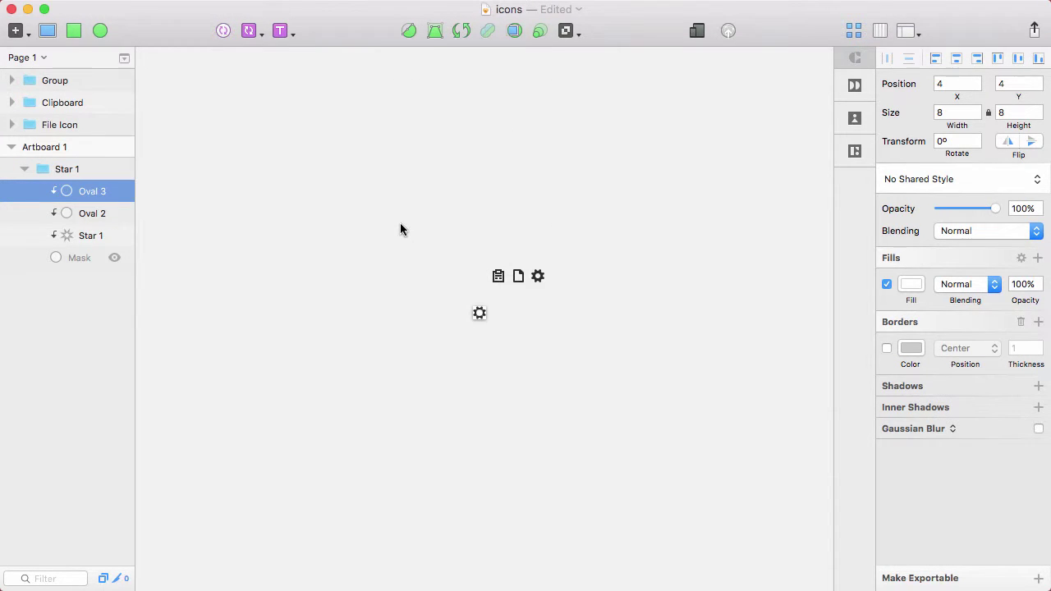
# Check the centre circle's width, then zoom back into the gear artboard and clear the selection
pyautogui.click(959, 109)
pyautogui.click(675, 255)
pyautogui.moveTo(457, 298); pyautogui.dragTo(509, 337)
pyautogui.moveTo(312, 153); pyautogui.dragTo(634, 419)
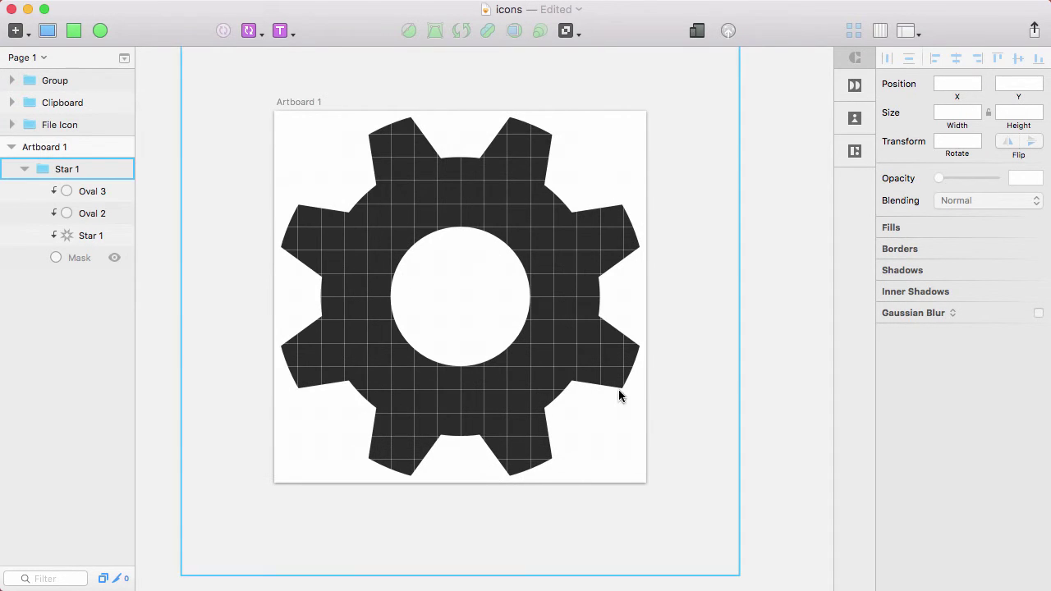
pyautogui.click(262, 164)
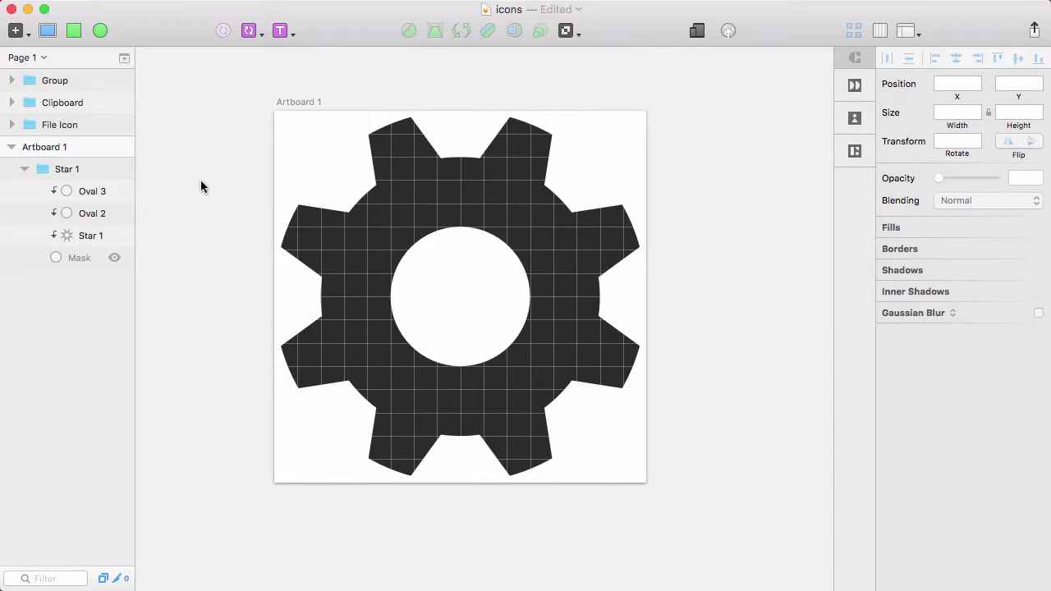
# Union the outer ring circle (Oval 2) and Star 1 teeth into one shape
pyautogui.click(444, 259)
pyautogui.doubleClick(437, 214)
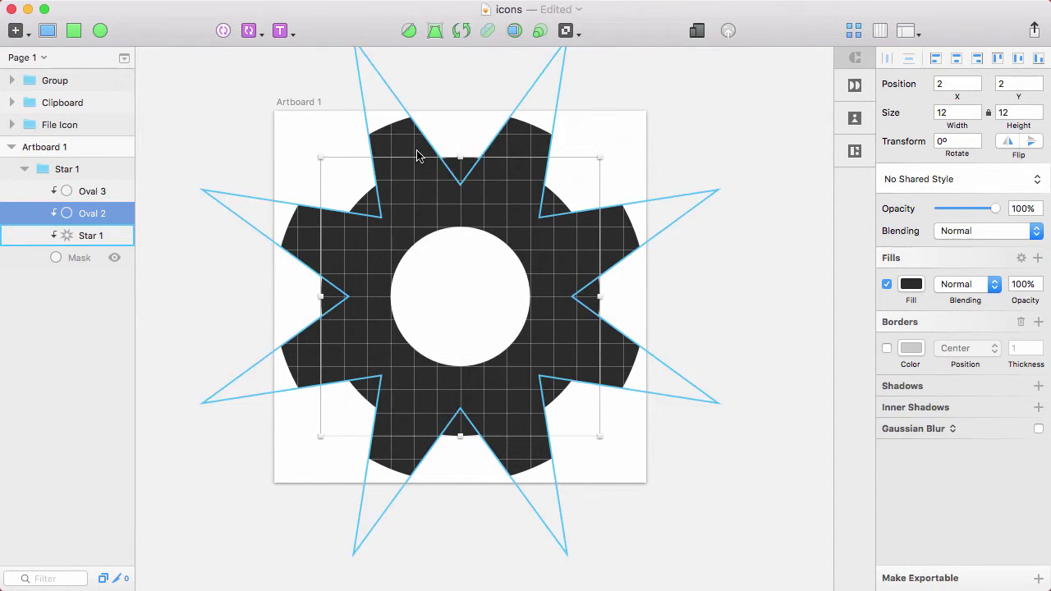
pyautogui.keyDown('shift'); pyautogui.click(419, 156); pyautogui.keyUp('shift')
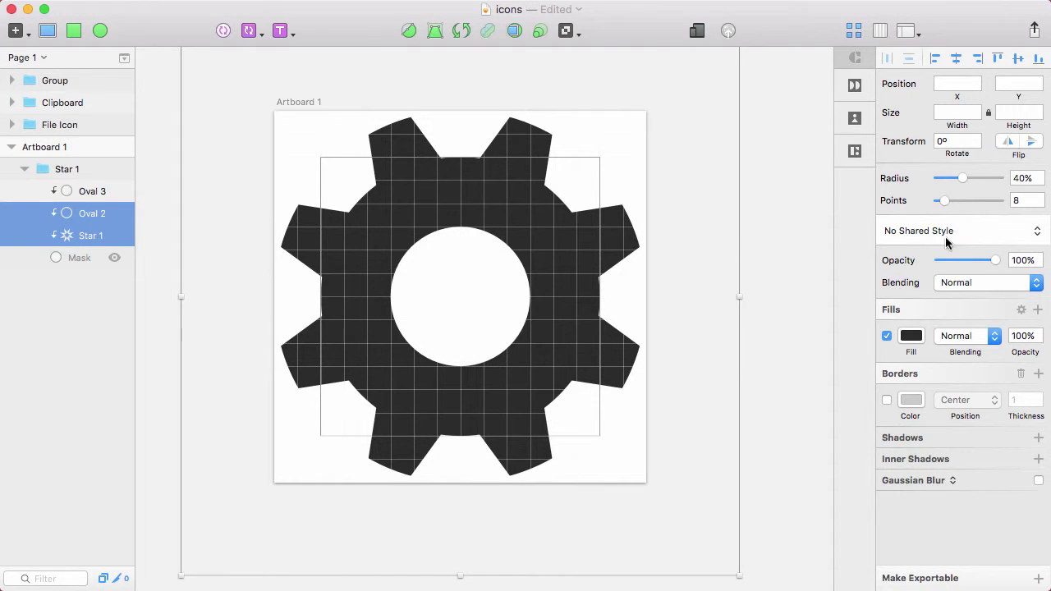
pyautogui.click(568, 34)
pyautogui.click(583, 55)
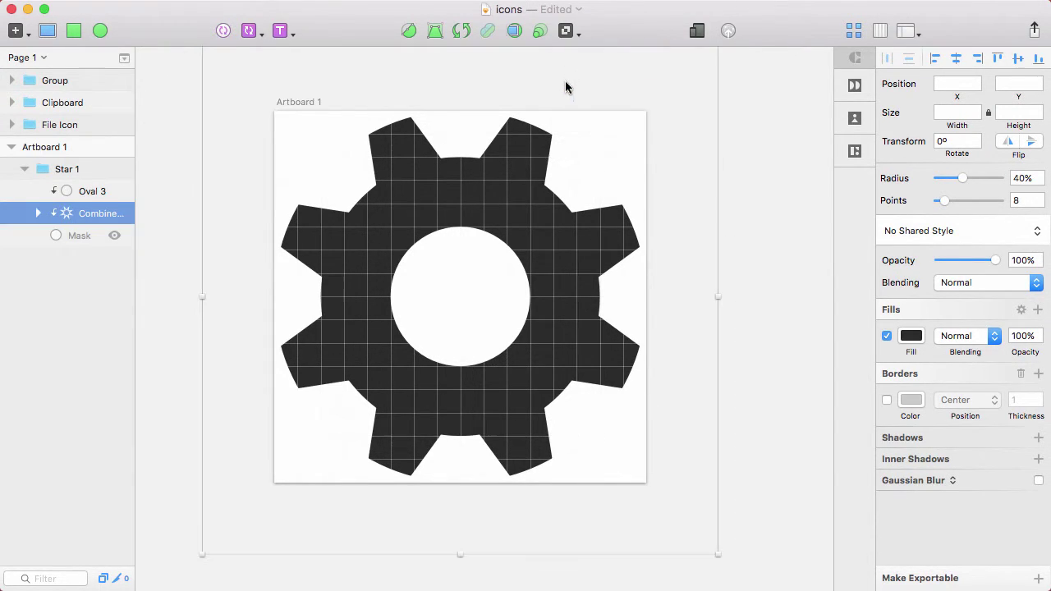
# Subtract the centre circle (Oval 3) from the merged gear to form a hole
pyautogui.click(481, 293)
pyautogui.keyDown('shift'); pyautogui.click(528, 200); pyautogui.keyUp('shift')
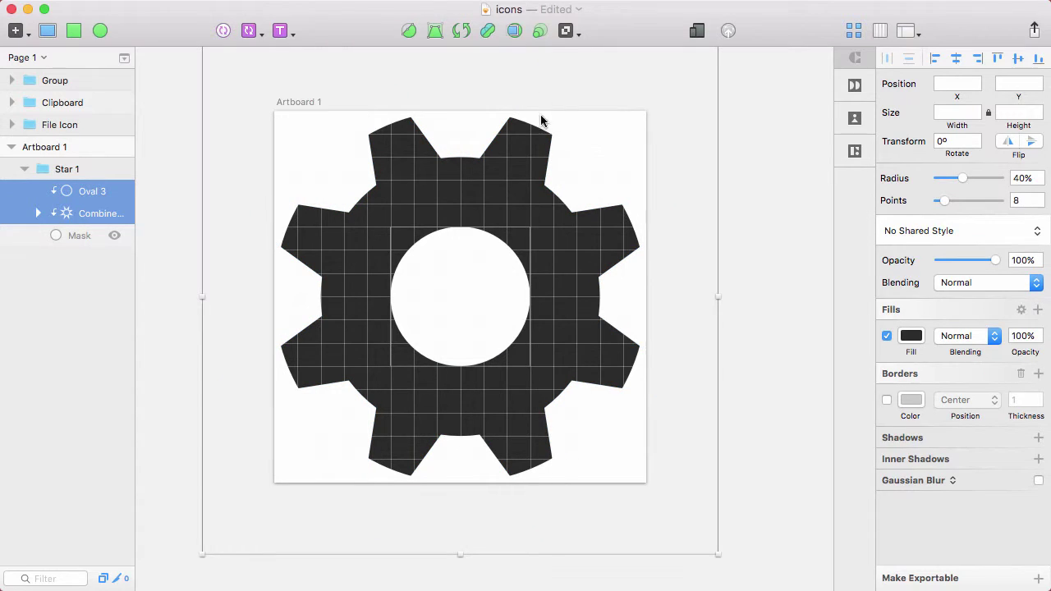
pyautogui.click(564, 31)
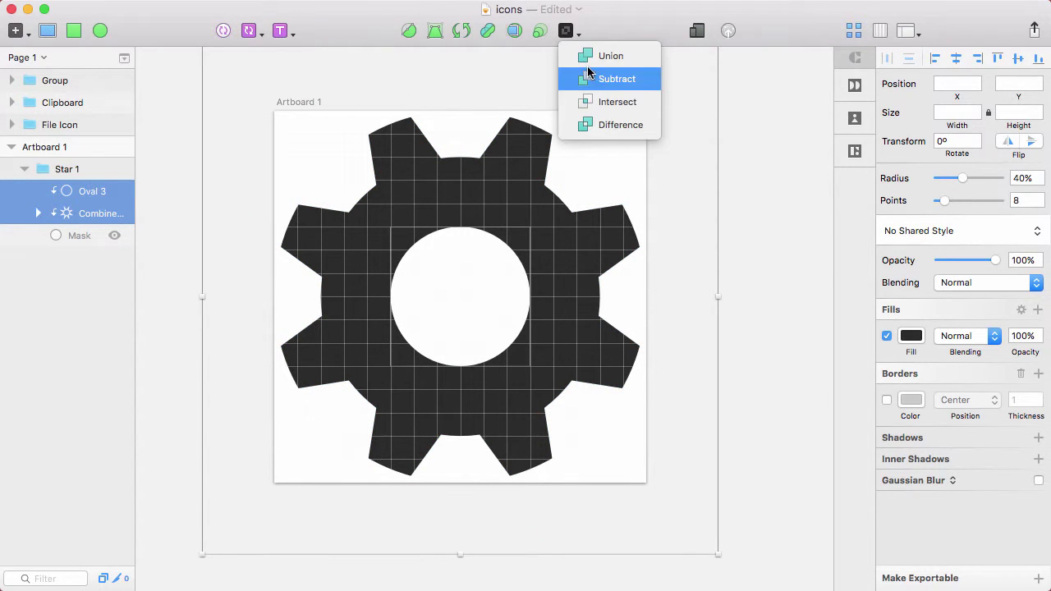
pyautogui.click(621, 83)
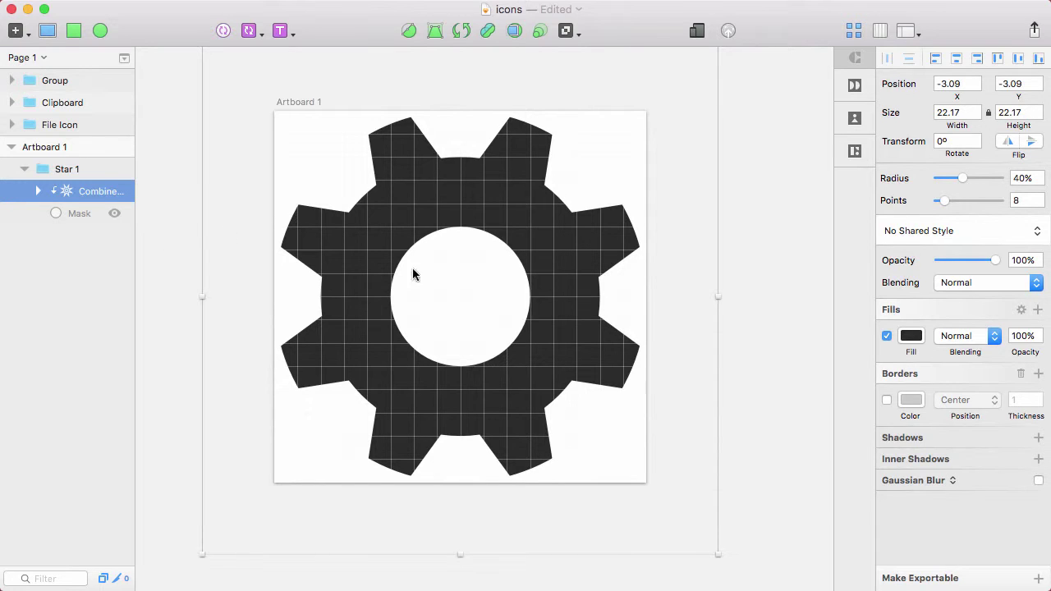
# Subtract the Mask layer from the combined gear shape
pyautogui.click(823, 326)
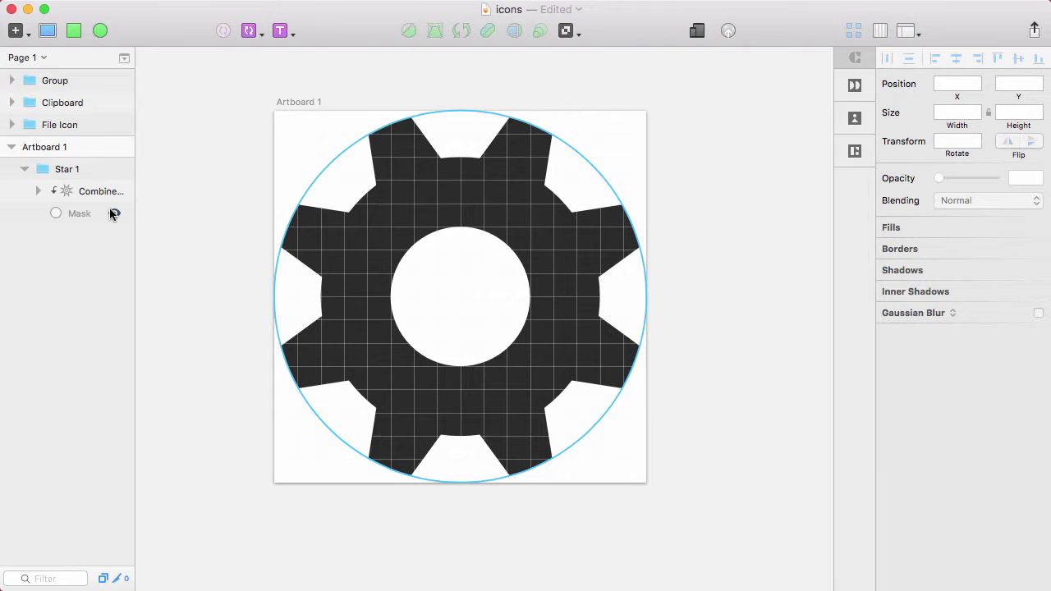
pyautogui.click(83, 215)
pyautogui.keyDown('shift'); pyautogui.click(87, 191); pyautogui.keyUp('shift')
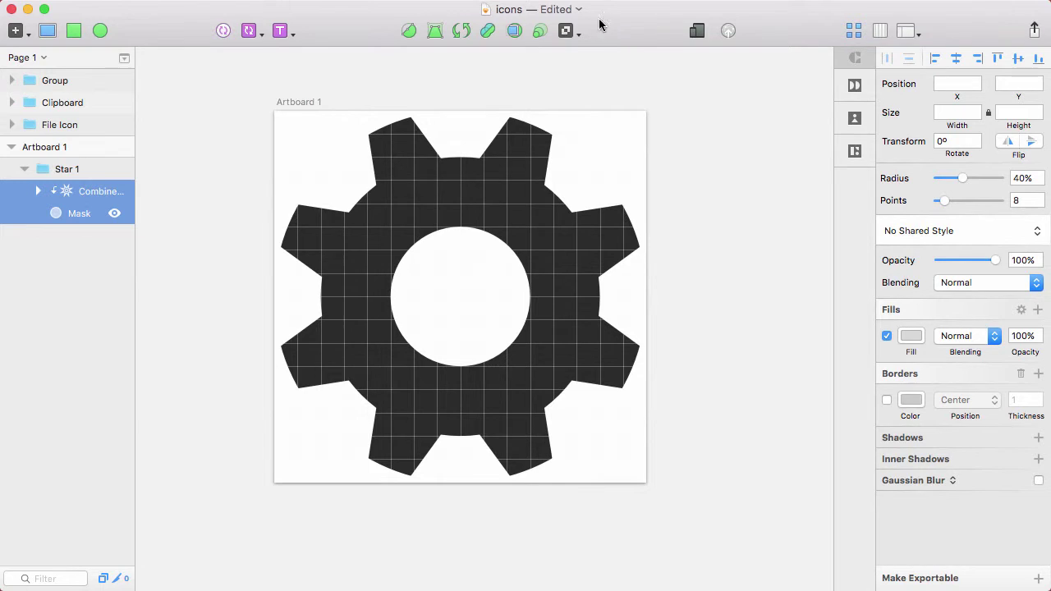
pyautogui.click(578, 33)
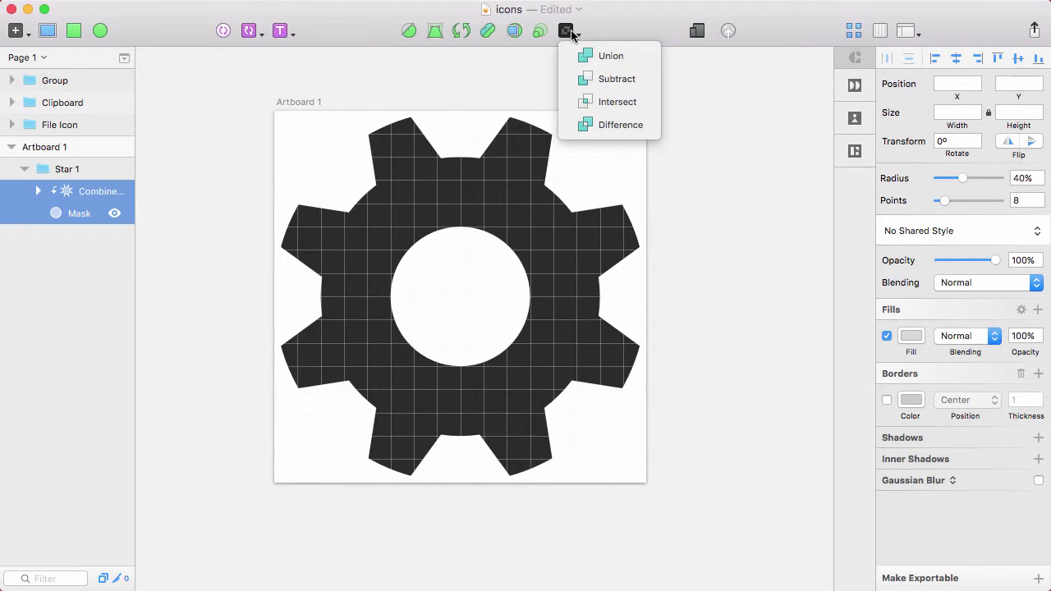
pyautogui.click(606, 80)
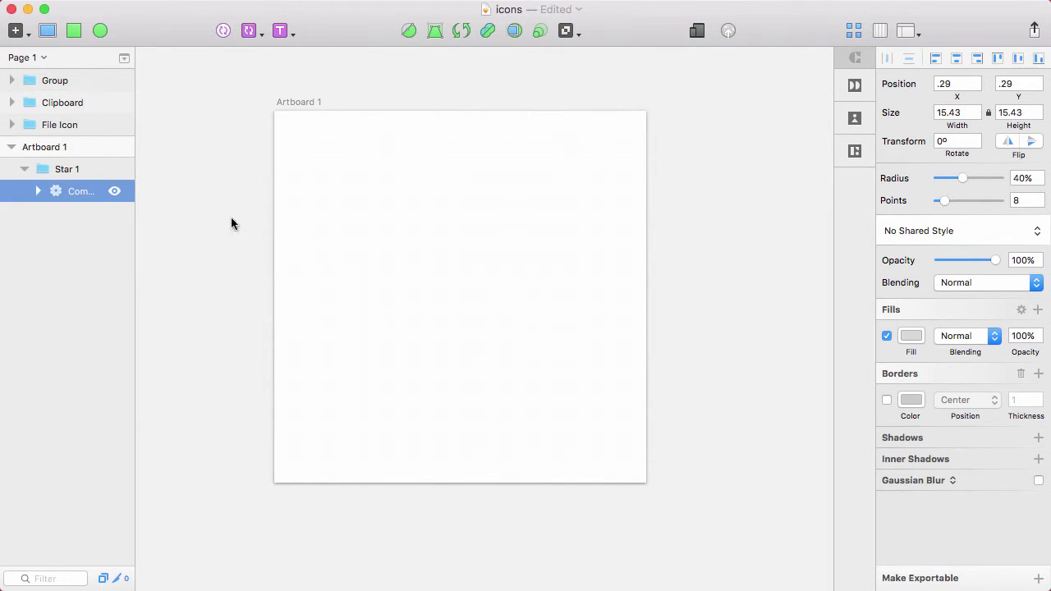
# Unhide the Combined Shape layer and move it above the Star 1 group in Layers
pyautogui.click(113, 190)
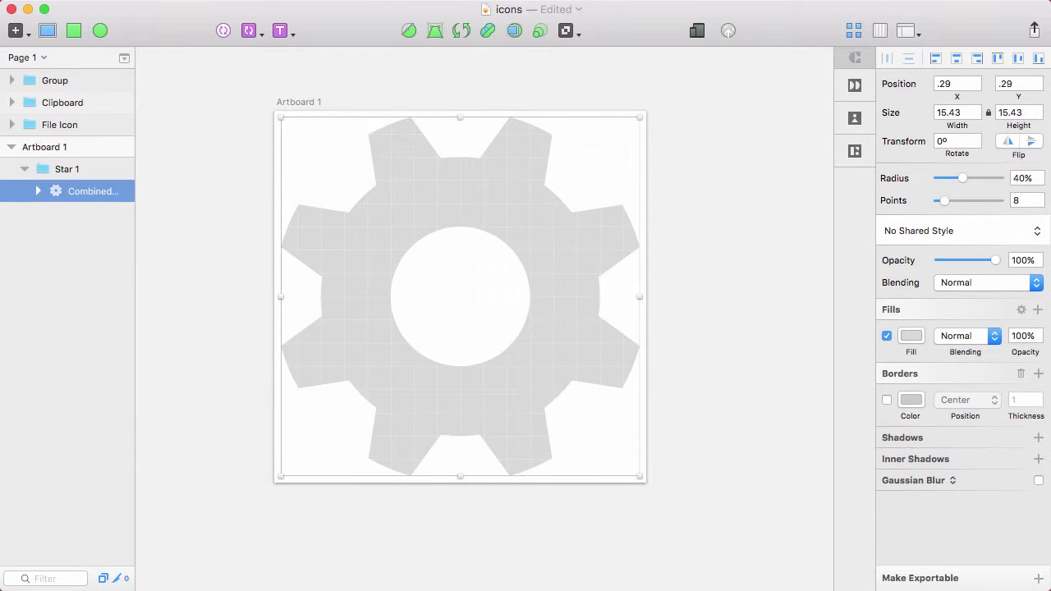
pyautogui.moveTo(86, 190); pyautogui.dragTo(71, 161)
pyautogui.click(48, 184)
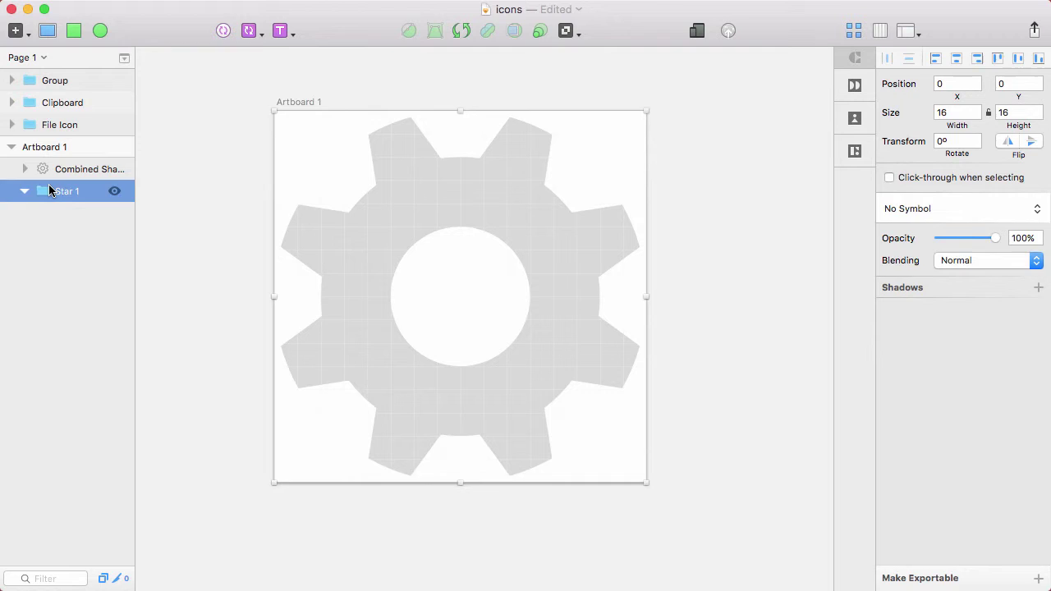
pyautogui.click(23, 169)
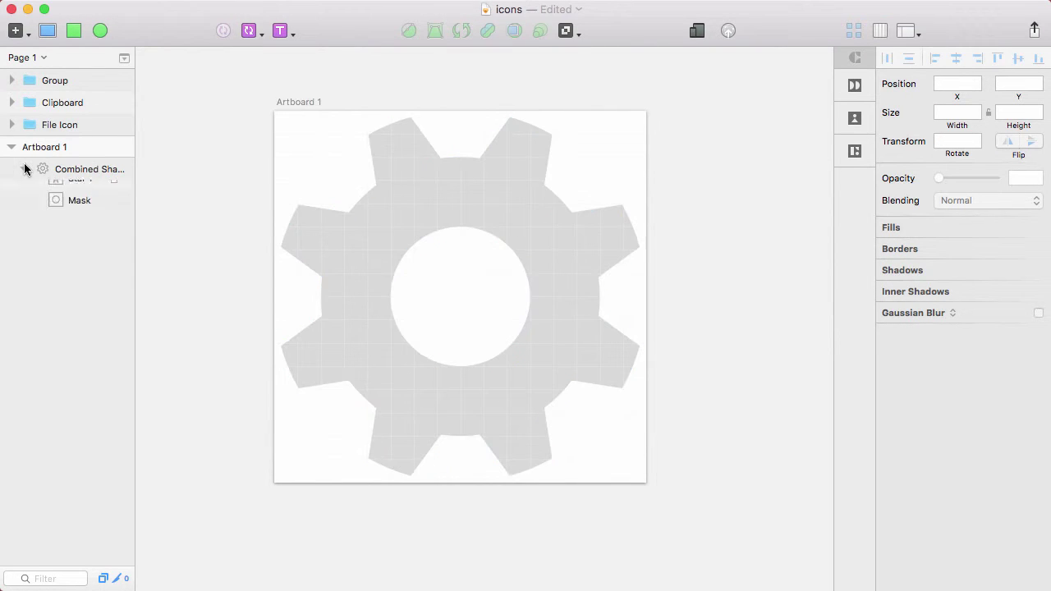
pyautogui.click(26, 169)
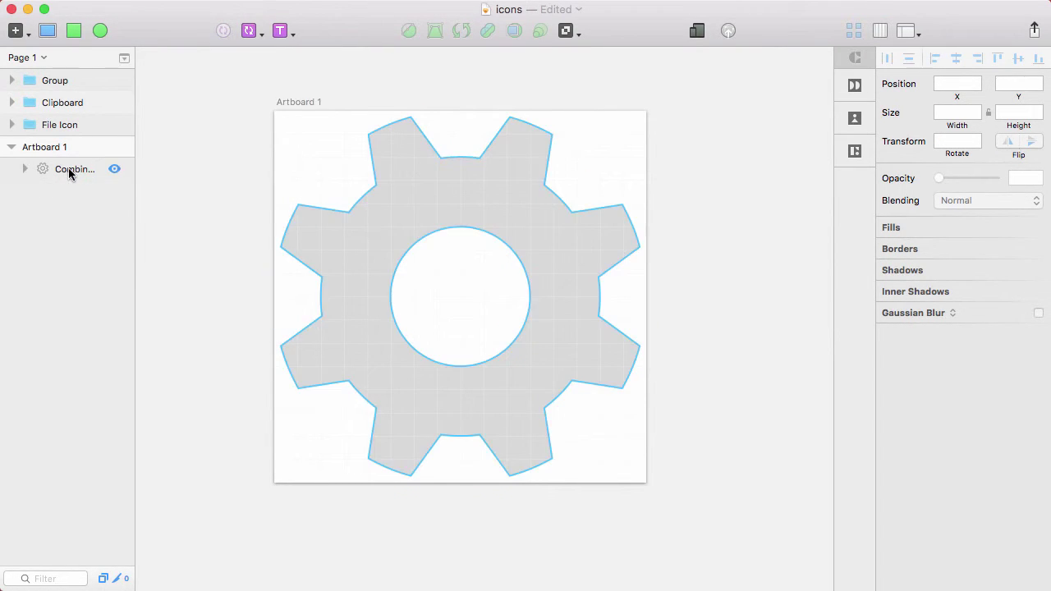
# Inspect the gear outline and inner circle paths inside the Combined Shape layer
pyautogui.click(68, 168)
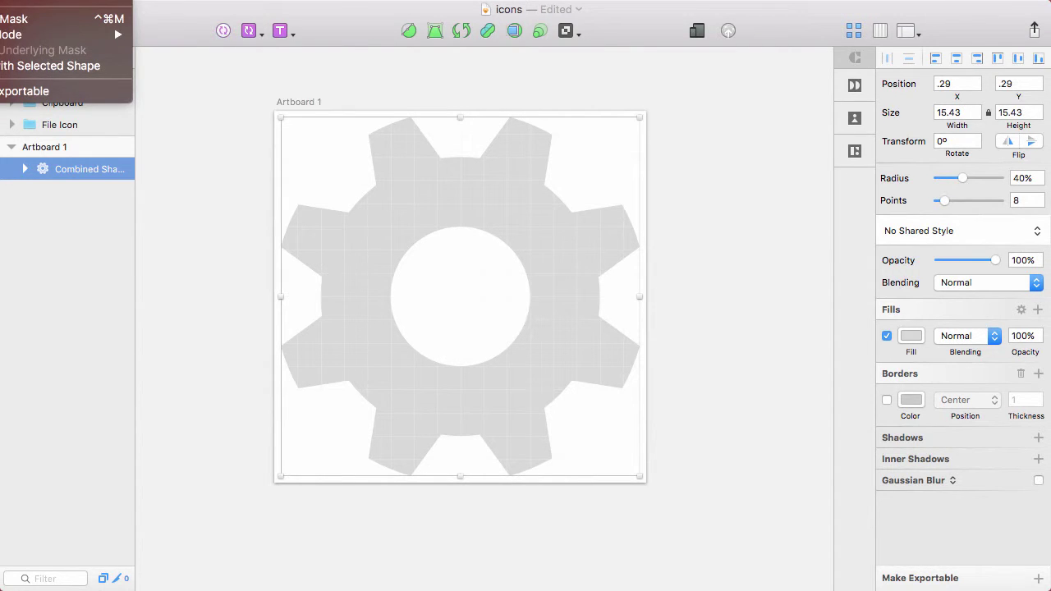
pyautogui.moveTo(98, 2)
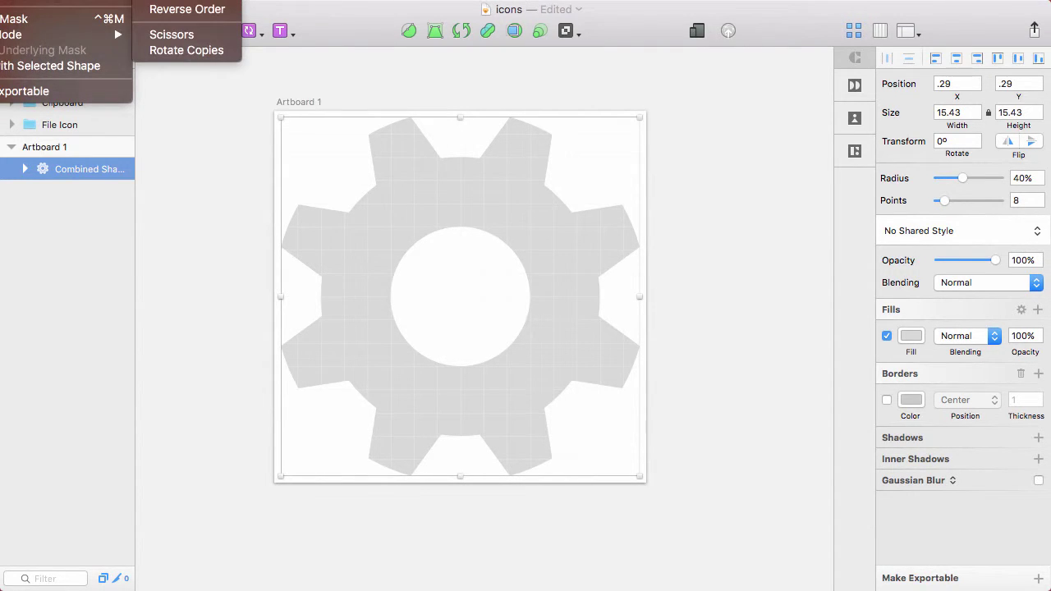
pyautogui.press('Return')
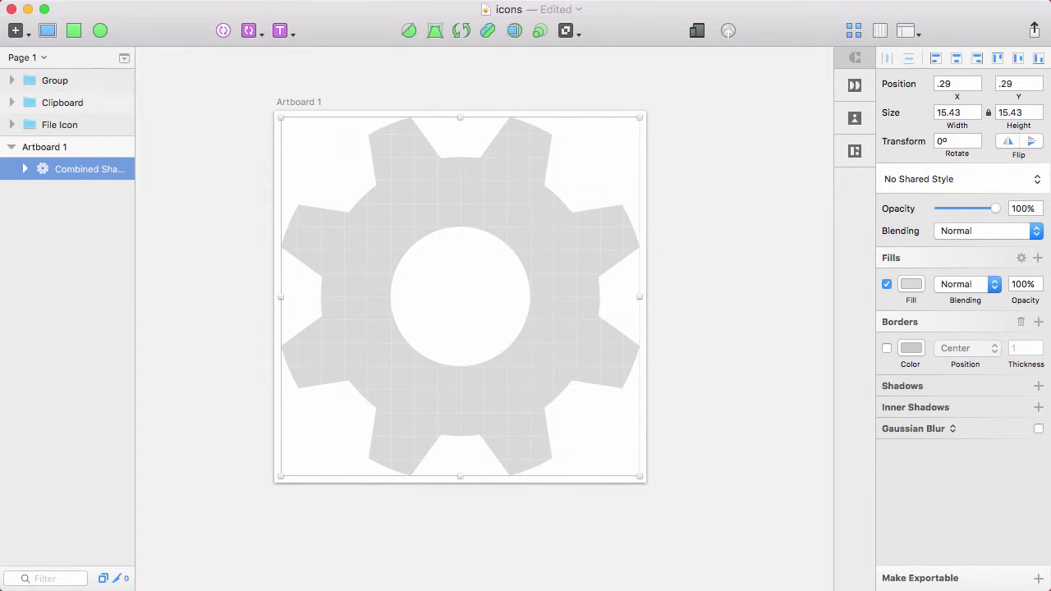
pyautogui.click(198, 122)
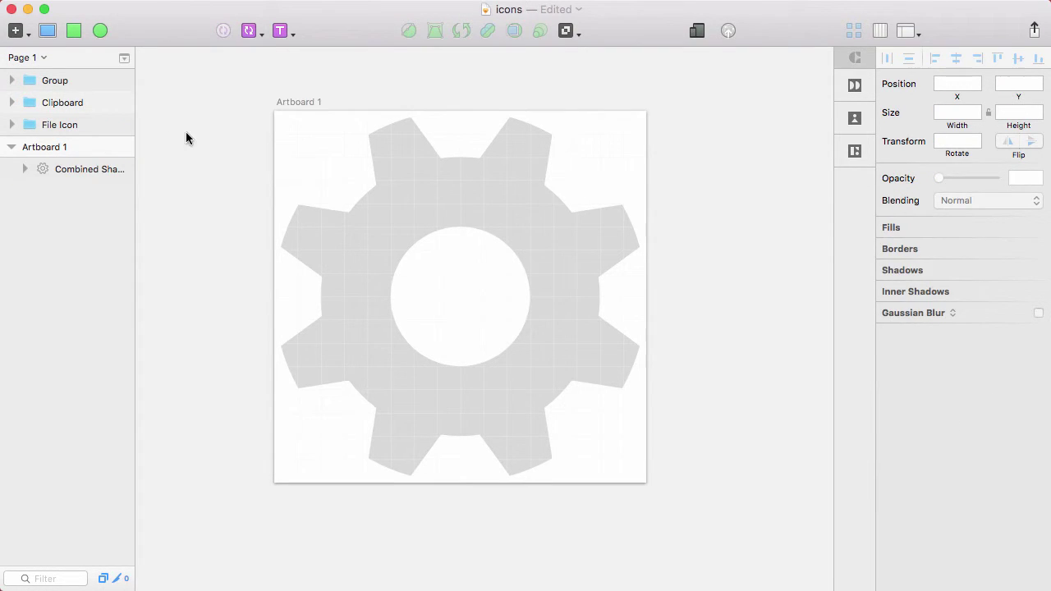
pyautogui.click(551, 244)
pyautogui.click(24, 168)
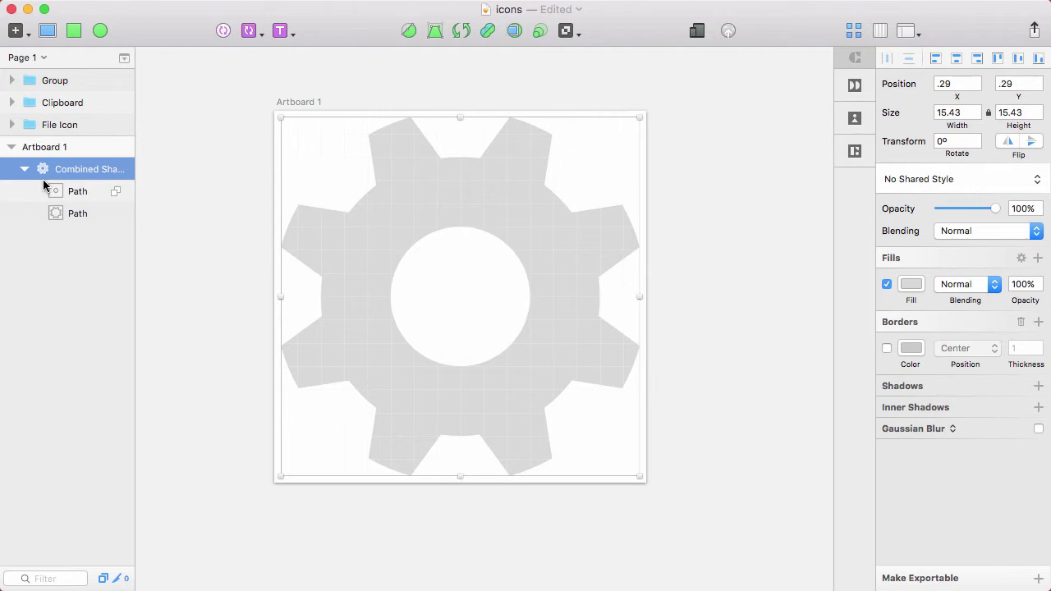
pyautogui.click(76, 218)
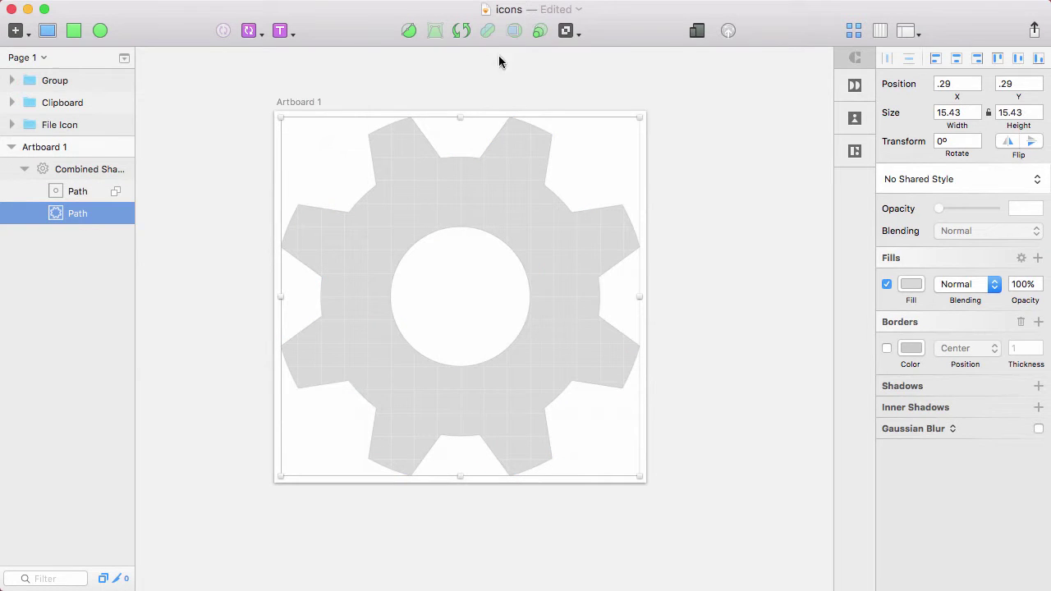
pyautogui.click(67, 193)
pyautogui.click(70, 210)
pyautogui.click(70, 191)
pyautogui.click(73, 214)
pyautogui.click(71, 192)
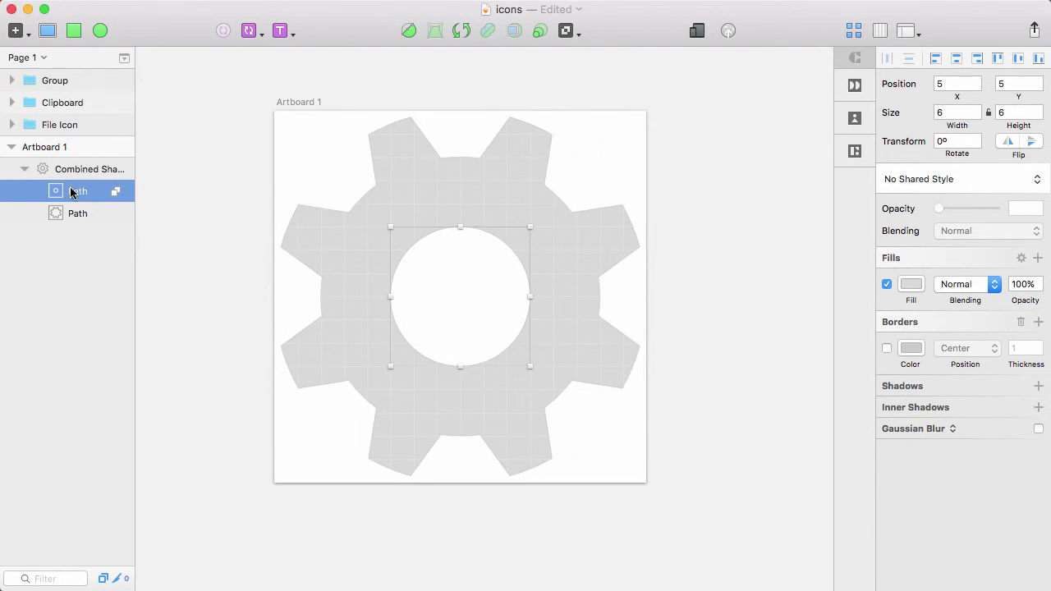
pyautogui.click(35, 172)
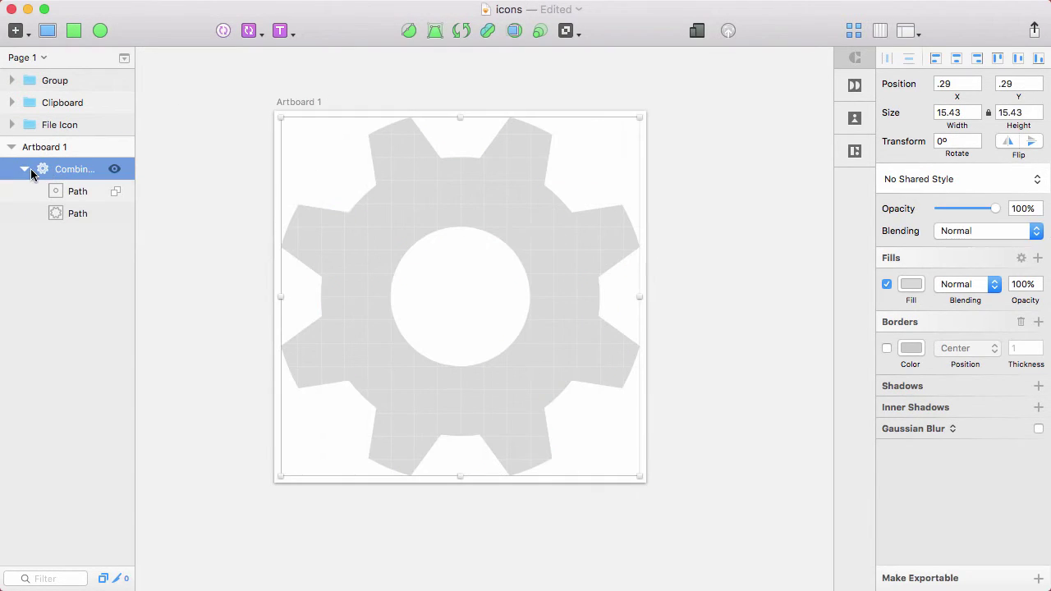
# Rename the gear layer 'Cog' and change its fill to dark grey
pyautogui.doubleClick(80, 170)
pyautogui.write('Cog')
pyautogui.press('Return')
pyautogui.click(911, 284)
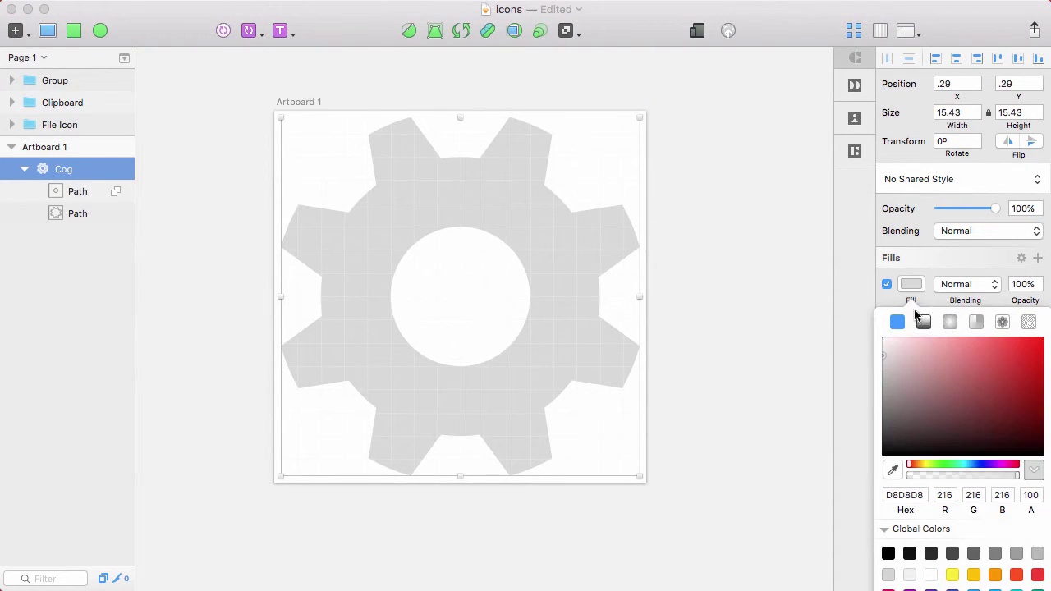
pyautogui.click(930, 555)
pyautogui.click(750, 340)
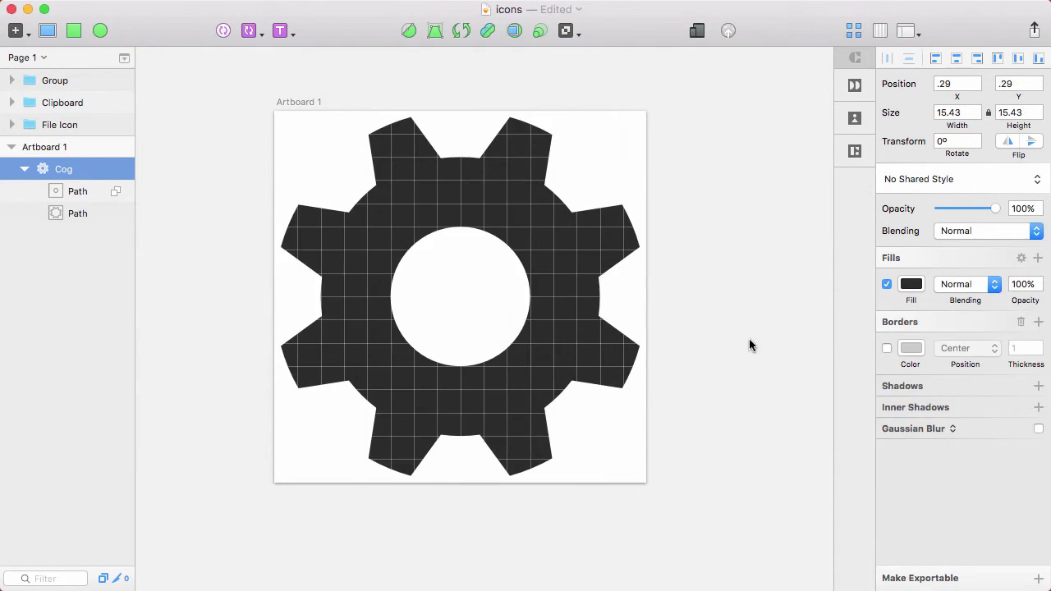
pyautogui.press('super+0')
# Move Cog off Artboard 1 to just below the pixel icon row, at 666, 422
pyautogui.click(558, 302)
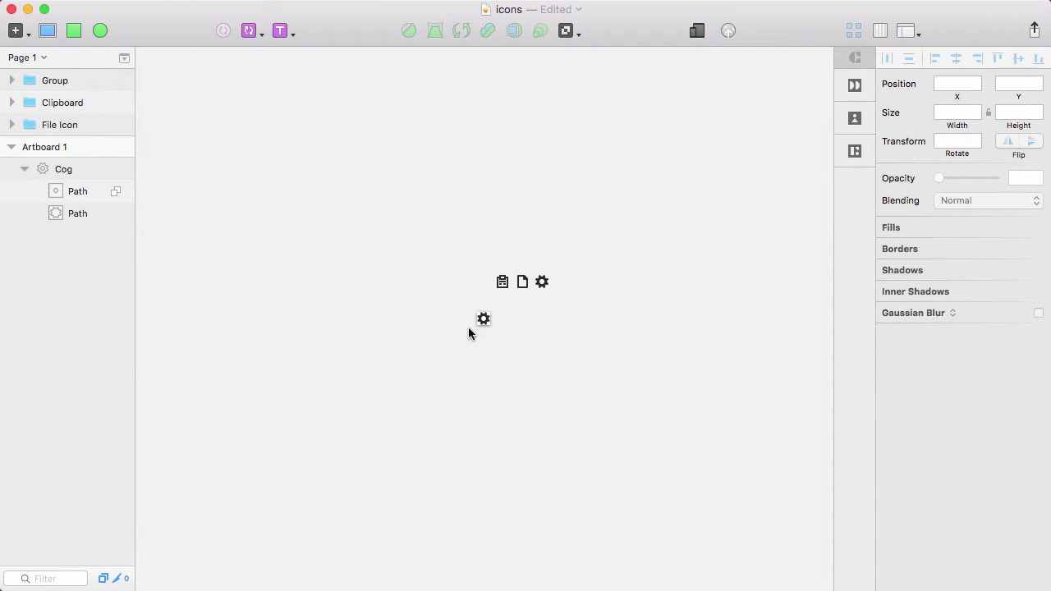
pyautogui.moveTo(481, 323); pyautogui.dragTo(560, 285)
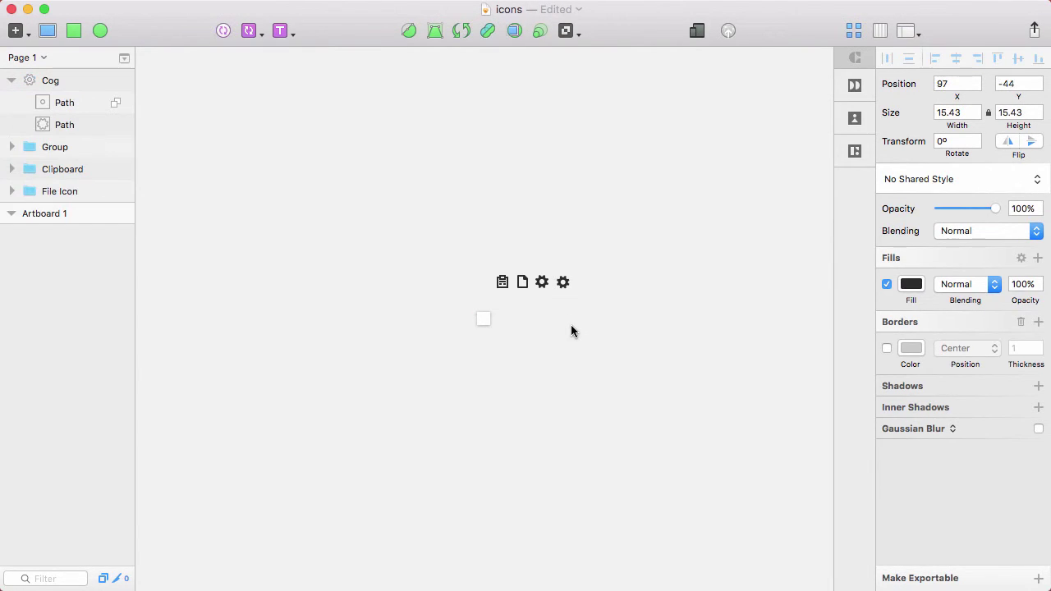
pyautogui.click(559, 314)
pyautogui.scroll(10, 641, 370)
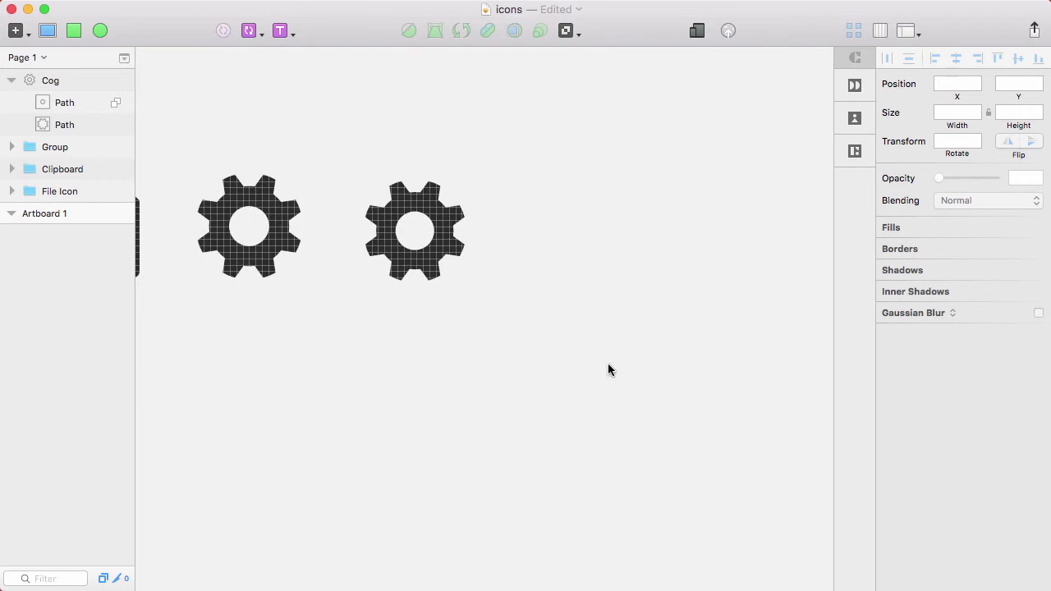
pyautogui.moveTo(441, 212); pyautogui.dragTo(460, 427)
pyautogui.click(512, 321)
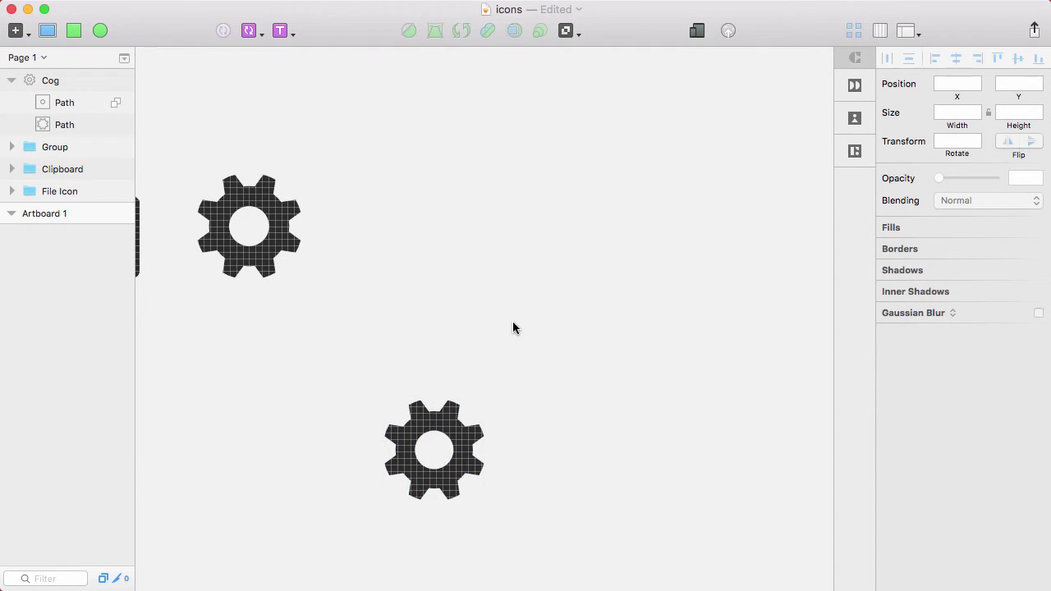
pyautogui.moveTo(513, 321); pyautogui.dragTo(429, 373)
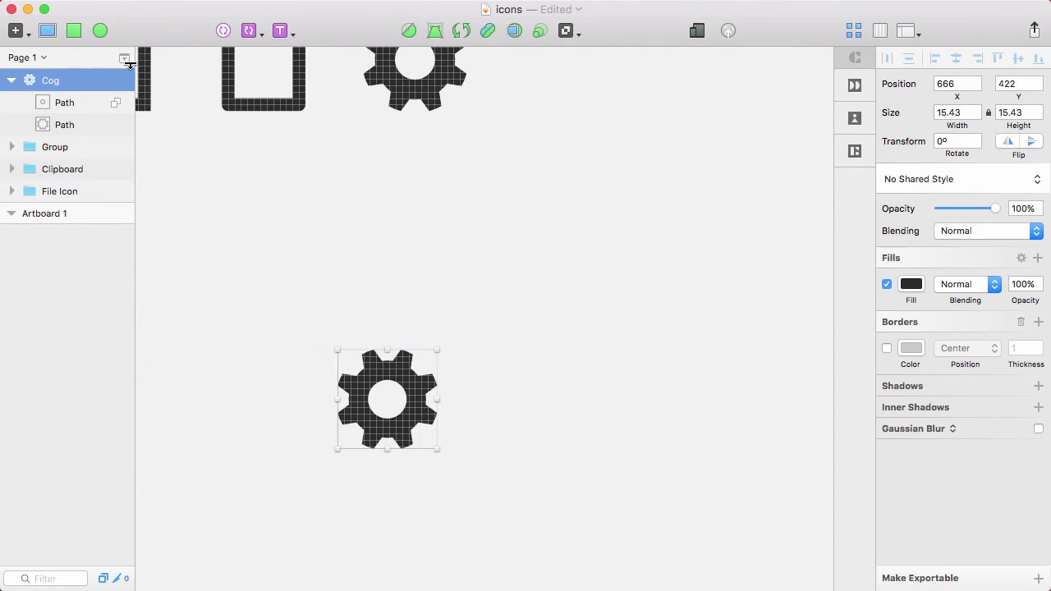
# Draw a square beside the Cog and set its width to 24
pyautogui.press('r')
pyautogui.moveTo(526, 215); pyautogui.dragTo(647, 338)
pyautogui.click(944, 114)
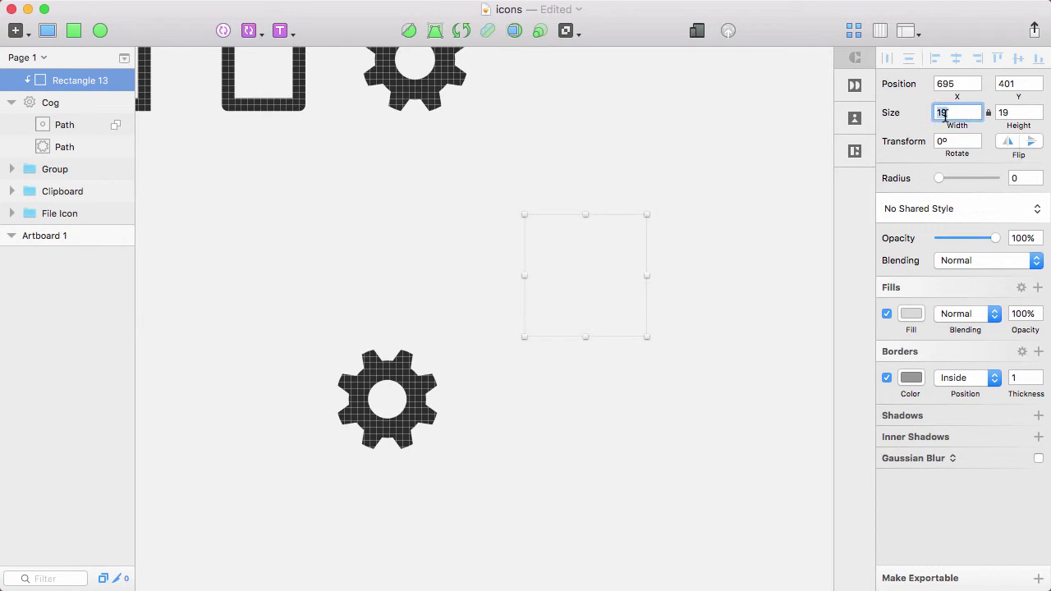
pyautogui.write('24')
pyautogui.press('Return')
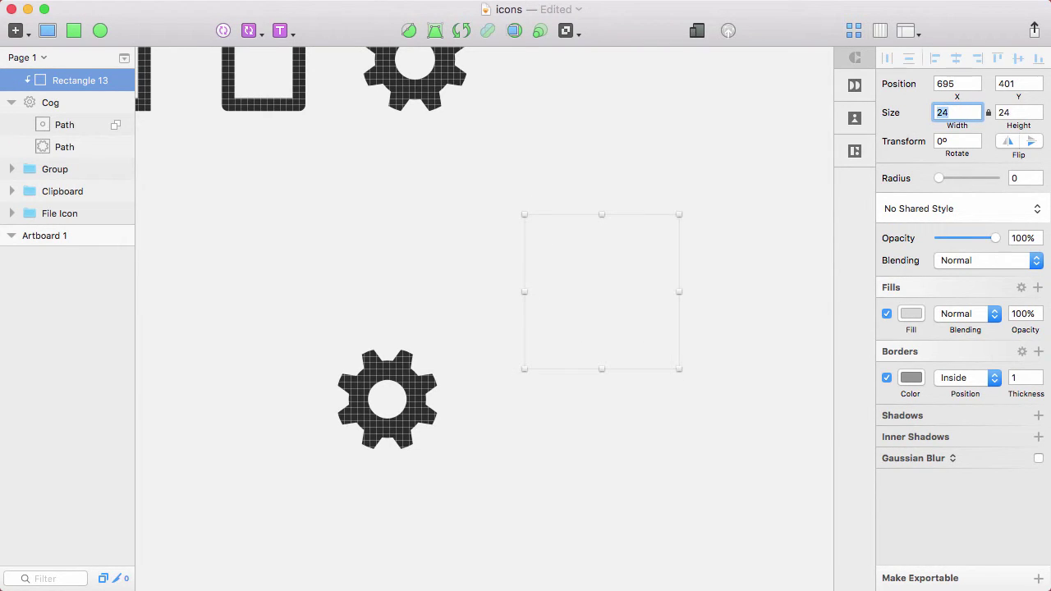
# Remove the square's border and centre it with the Cog horizontally and vertically
pyautogui.click(12, 103)
pyautogui.click(56, 105)
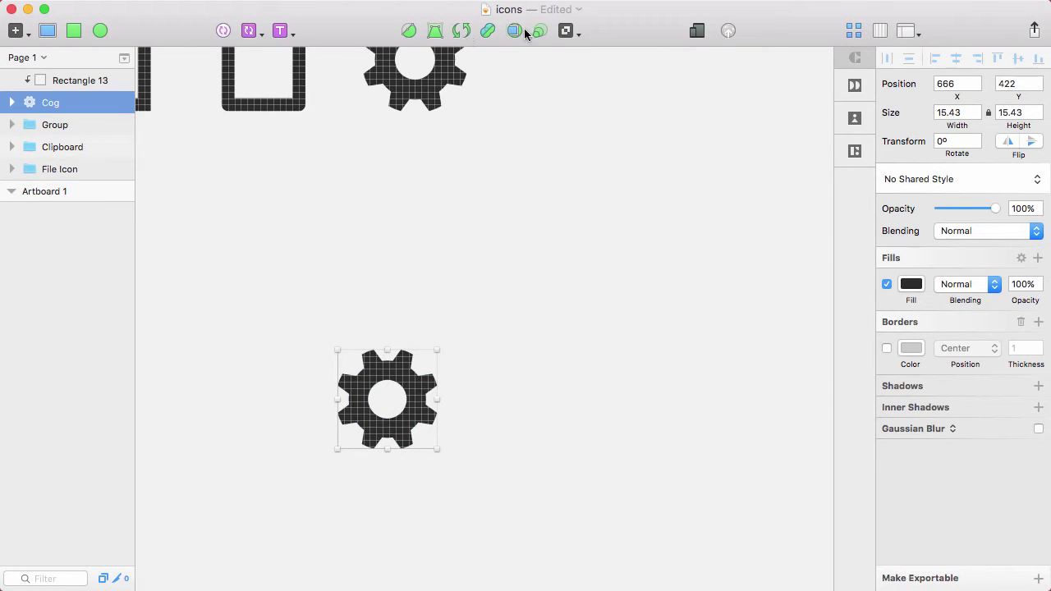
pyautogui.click(543, 322)
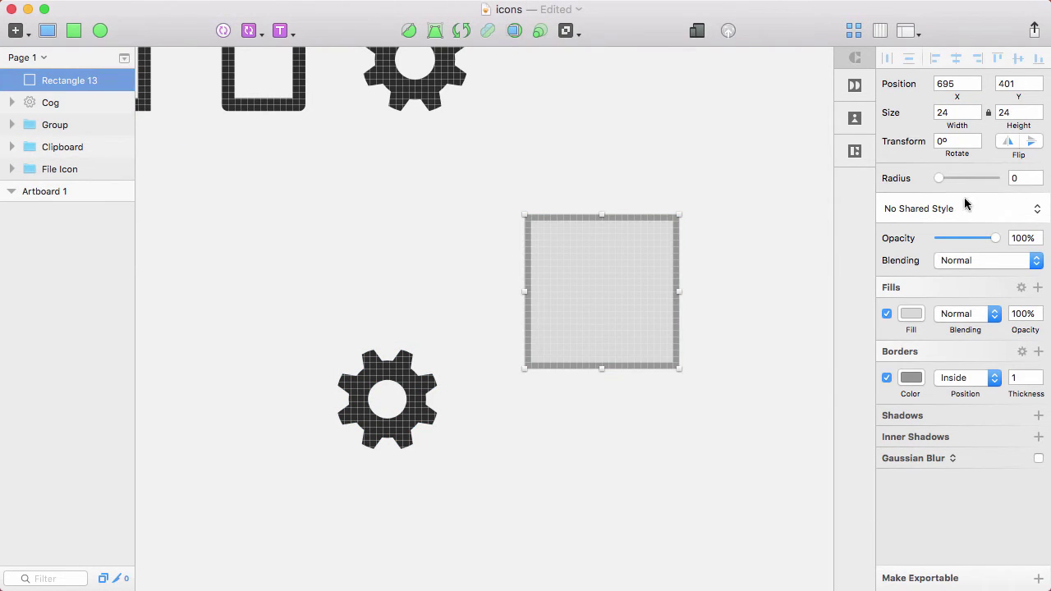
pyautogui.click(887, 378)
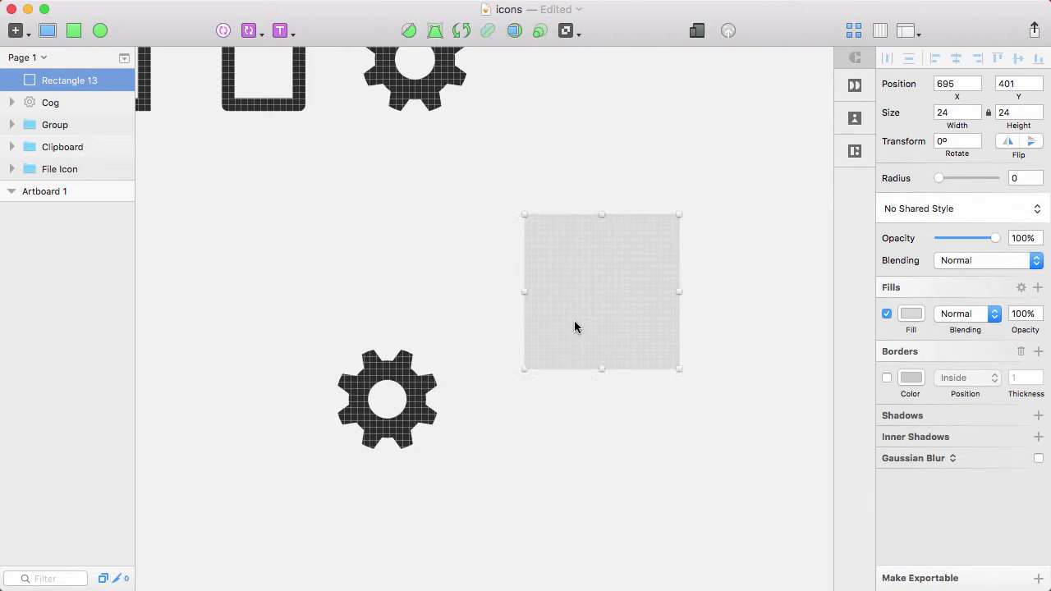
pyautogui.keyDown('shift'); pyautogui.click(409, 412); pyautogui.keyUp('shift')
pyautogui.click(956, 59)
pyautogui.click(1019, 59)
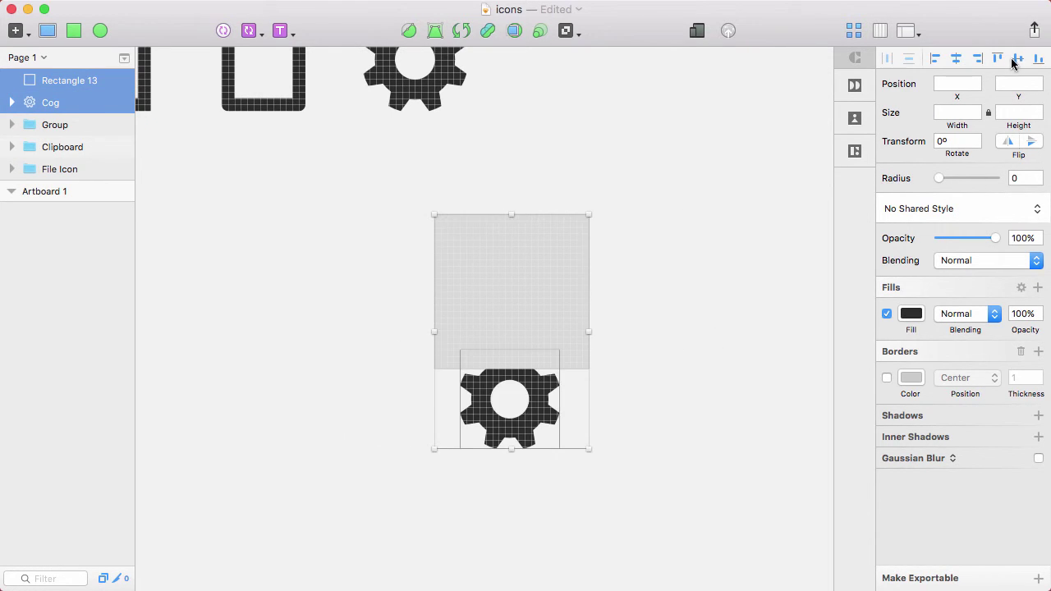
# Send the square behind the Cog and re-centre the Cog vertically within it
pyautogui.click(786, 242)
pyautogui.click(575, 325)
pyautogui.press('ctrl+alt+super+Down')
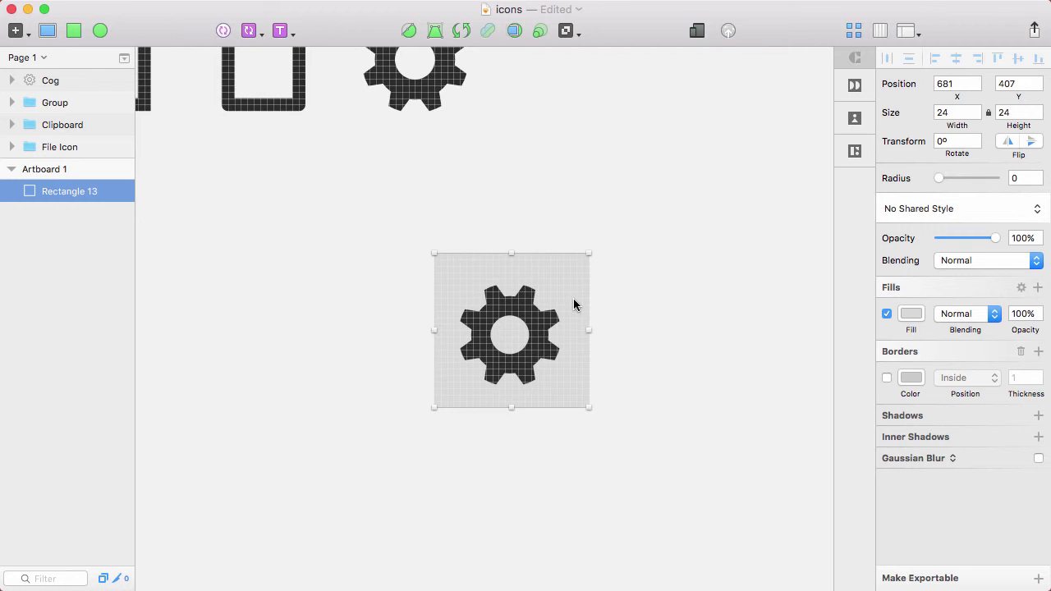
pyautogui.click(532, 316)
pyautogui.keyDown('shift'); pyautogui.click(587, 270); pyautogui.keyUp('shift')
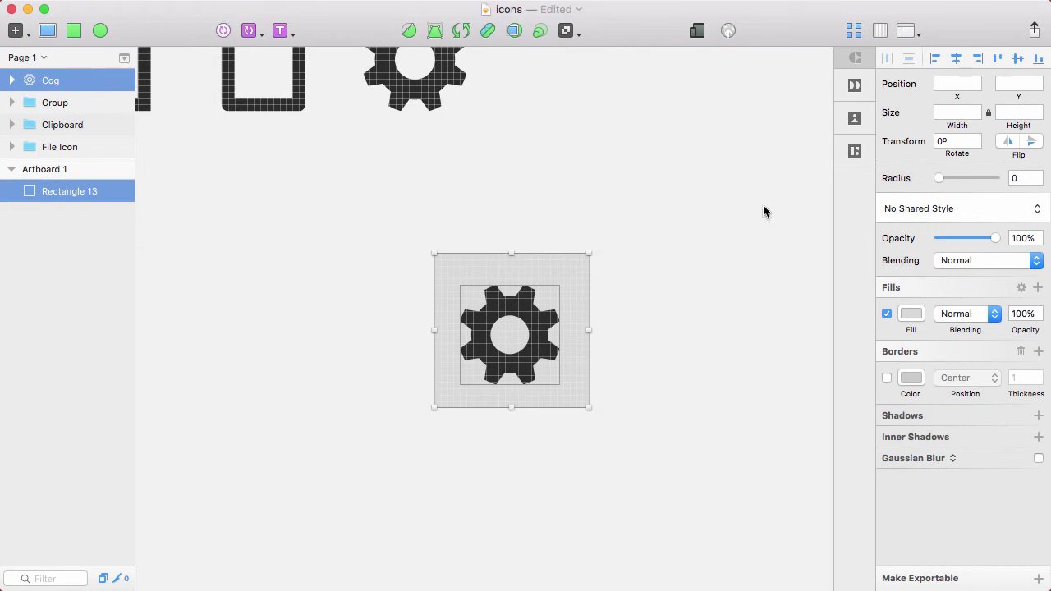
pyautogui.click(1020, 58)
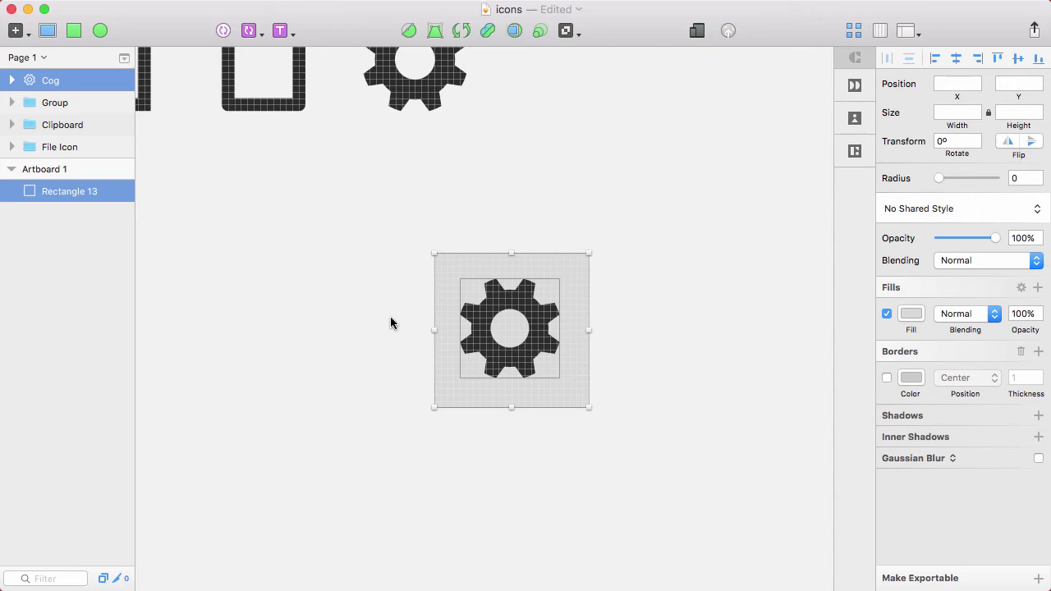
# Turn off the square's fill and marquee-select both the Cog and the square
pyautogui.click(641, 265)
pyautogui.click(560, 278)
pyautogui.click(887, 314)
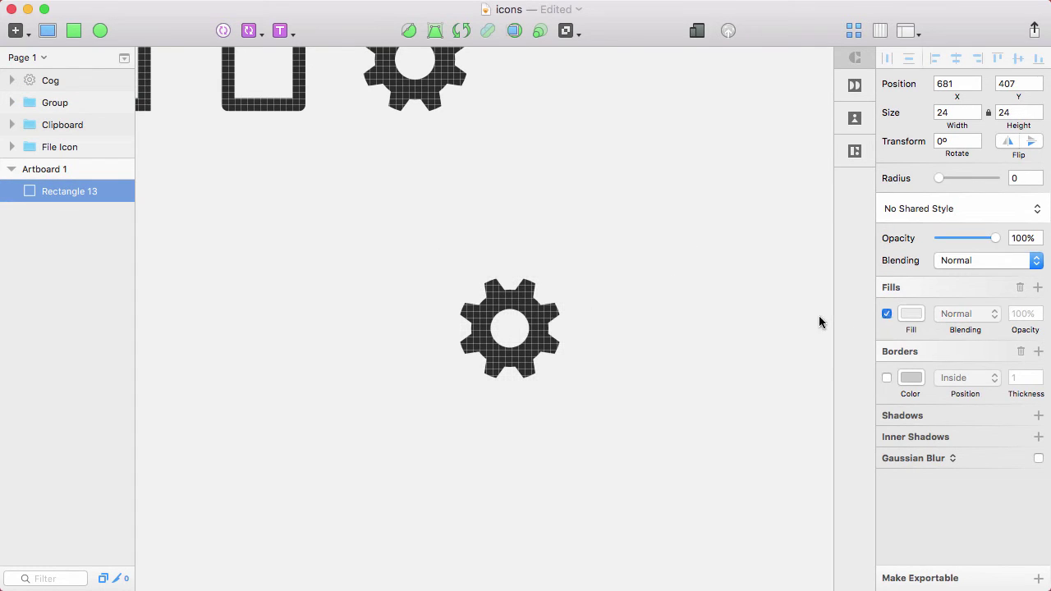
pyautogui.moveTo(674, 214); pyautogui.dragTo(415, 439)
# Group the Cog and square as Group 2 and line it up with the other icons
pyautogui.press('super+g')
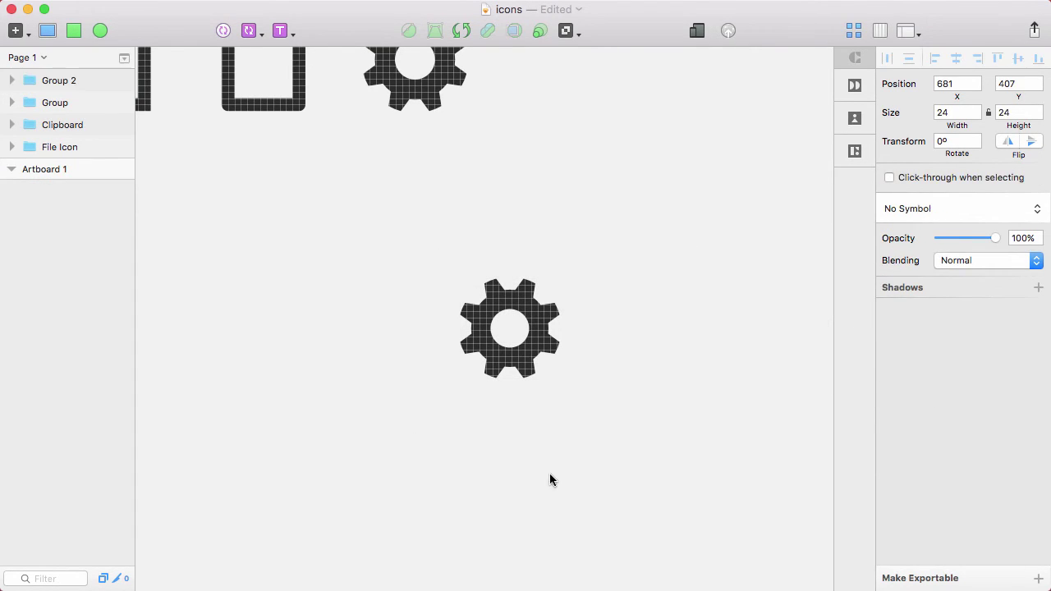
pyautogui.moveTo(549, 478); pyautogui.dragTo(657, 396)
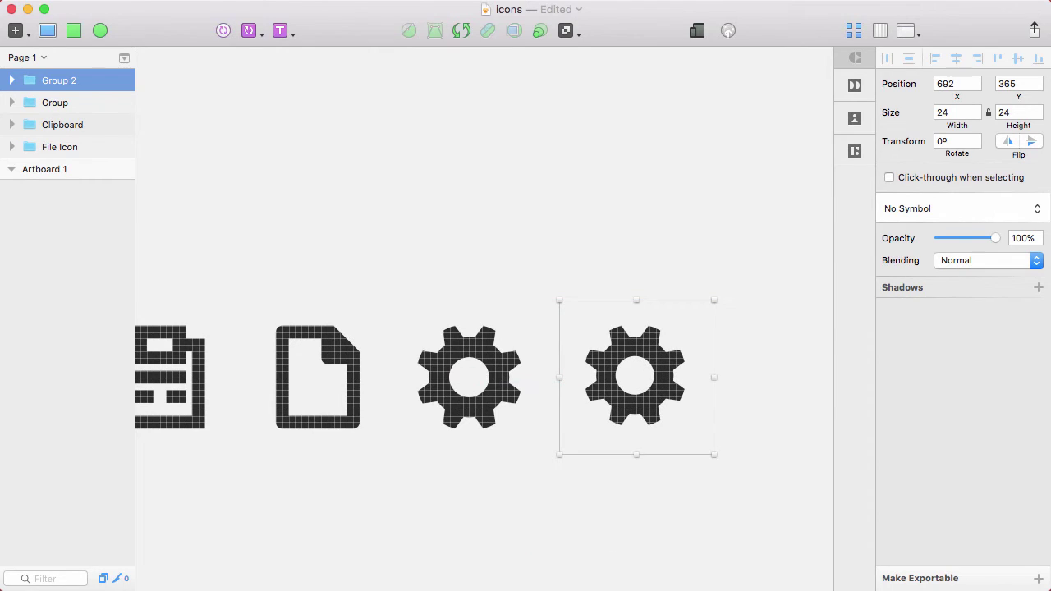
pyautogui.scroll(-3, 645, 528)
pyautogui.moveTo(637, 296); pyautogui.dragTo(624, 309)
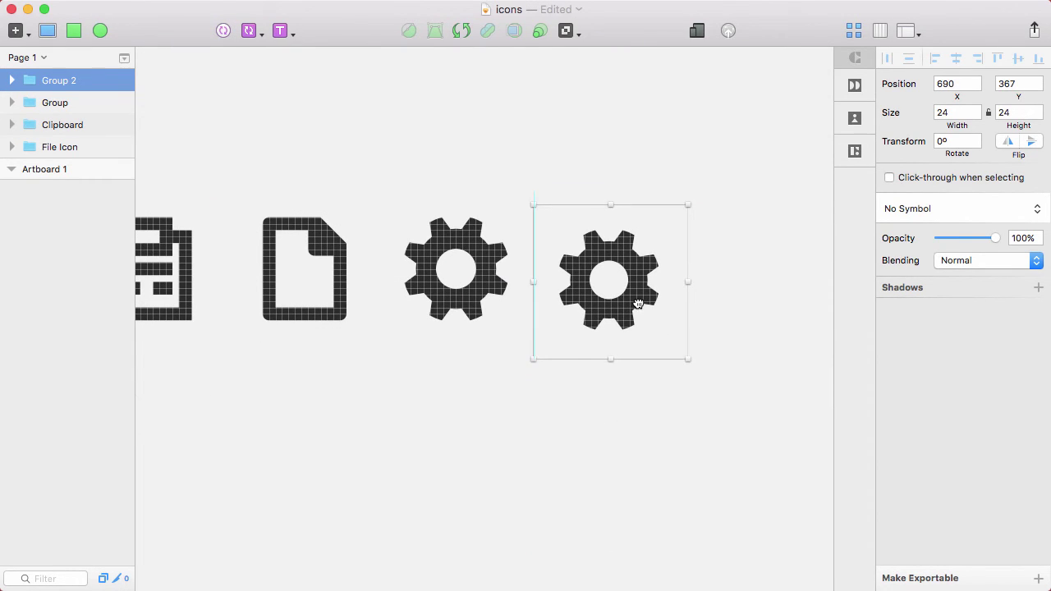
pyautogui.moveTo(565, 281); pyautogui.dragTo(565, 270)
# Delete Group 2, the right-hand cog group, and pan the canvas
pyautogui.click(591, 419)
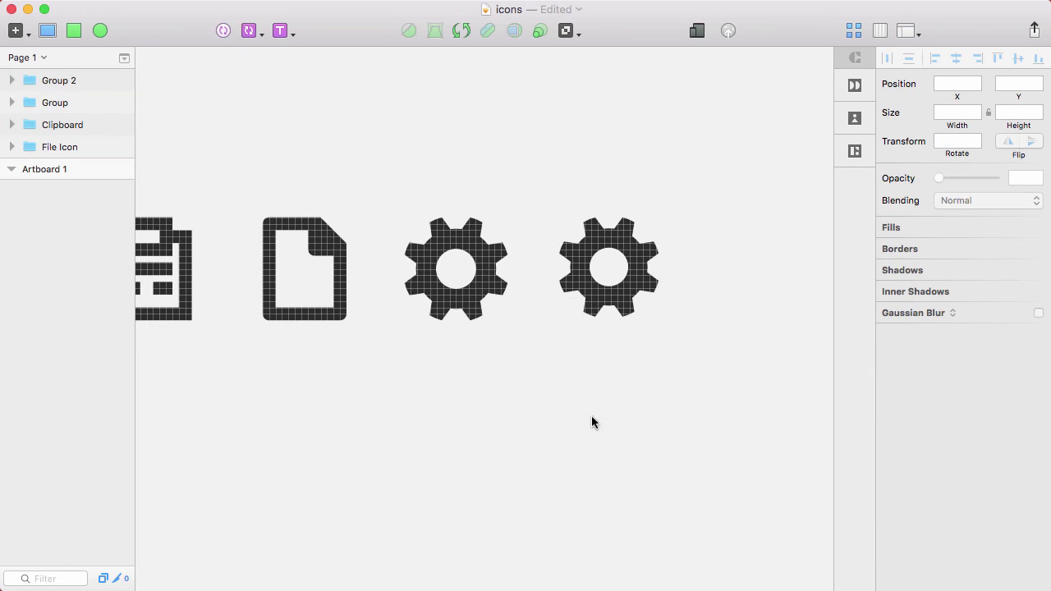
pyautogui.click(616, 296)
pyautogui.press('Delete')
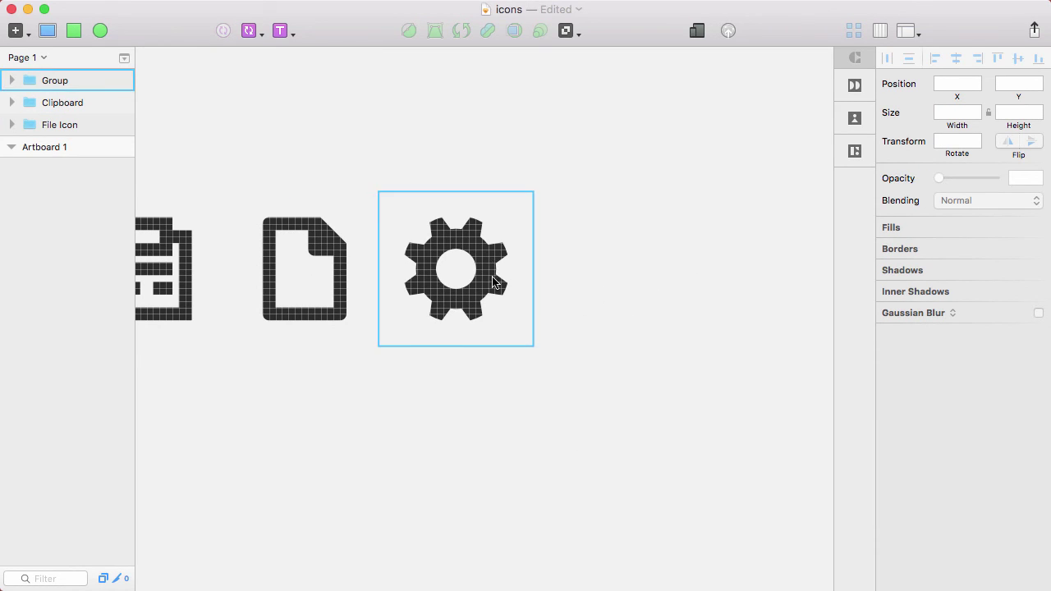
pyautogui.moveTo(303, 495); pyautogui.dragTo(522, 437)
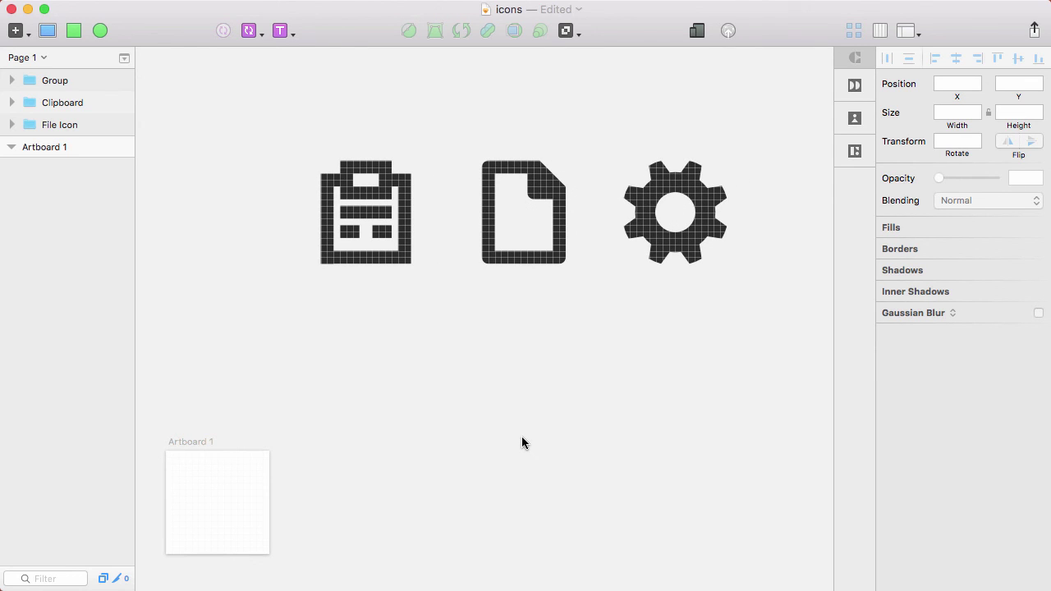